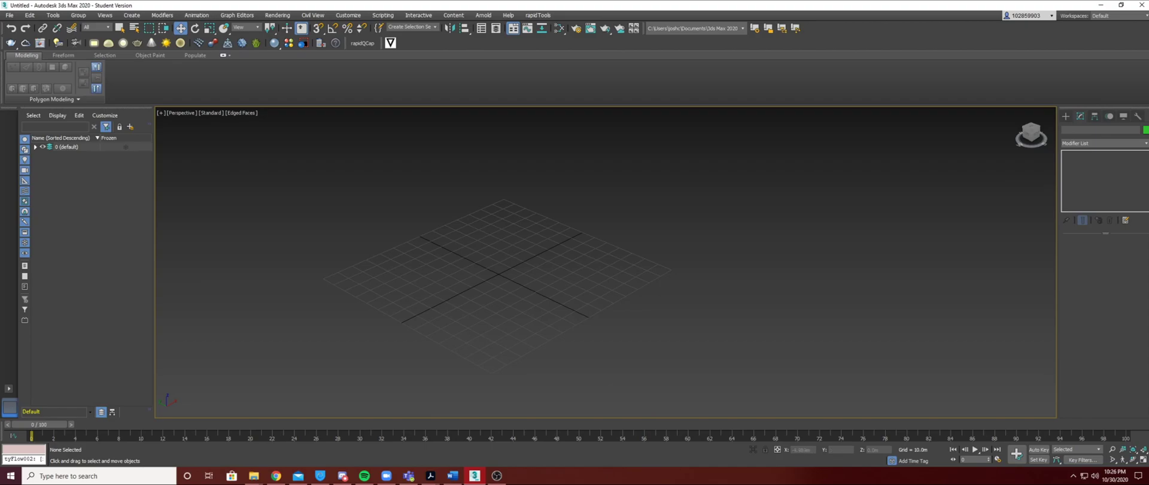
Create a finely segmented box about 76 m tall on the grid
click(1065, 116)
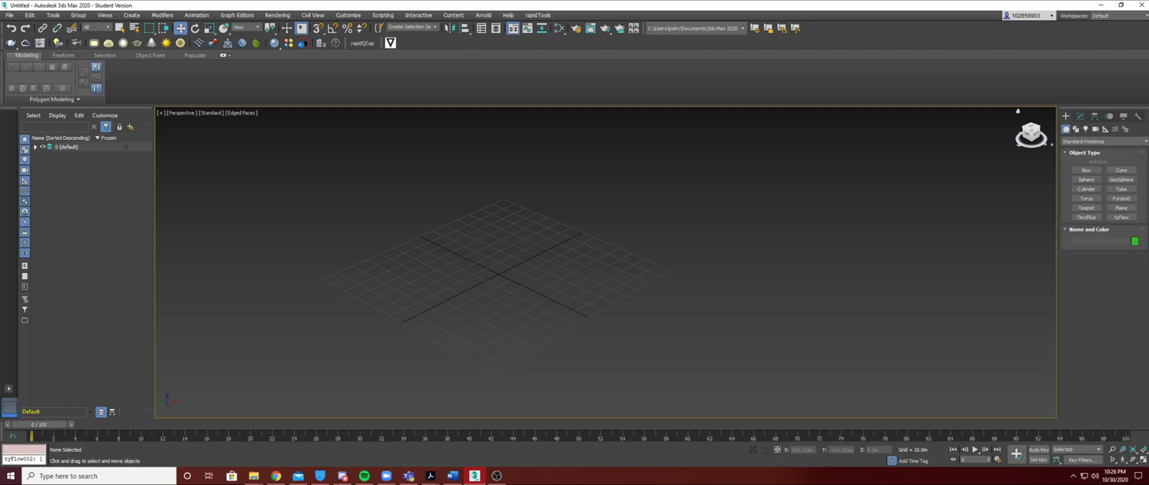
click(1086, 170)
drag(477, 255, 335, 256)
middle_drag(335, 166, 417, 239)
click(417, 159)
scroll(466, 305, up, 5)
middle_drag(427, 299, 489, 221)
scroll(550, 359, down, 5)
Create a tall thin slab about 11 by 62 by 115 m in front of the segmented box, with one segment in each direction
drag(545, 279, 569, 271)
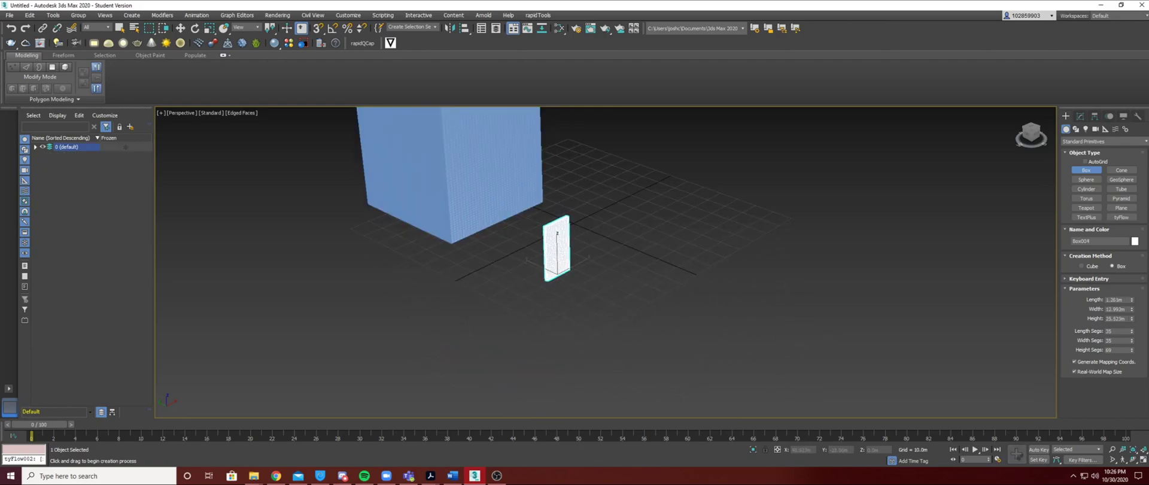
right_click(571, 302)
double_click(1114, 331)
text(1)
key(Tab)
text(1)
key(Tab)
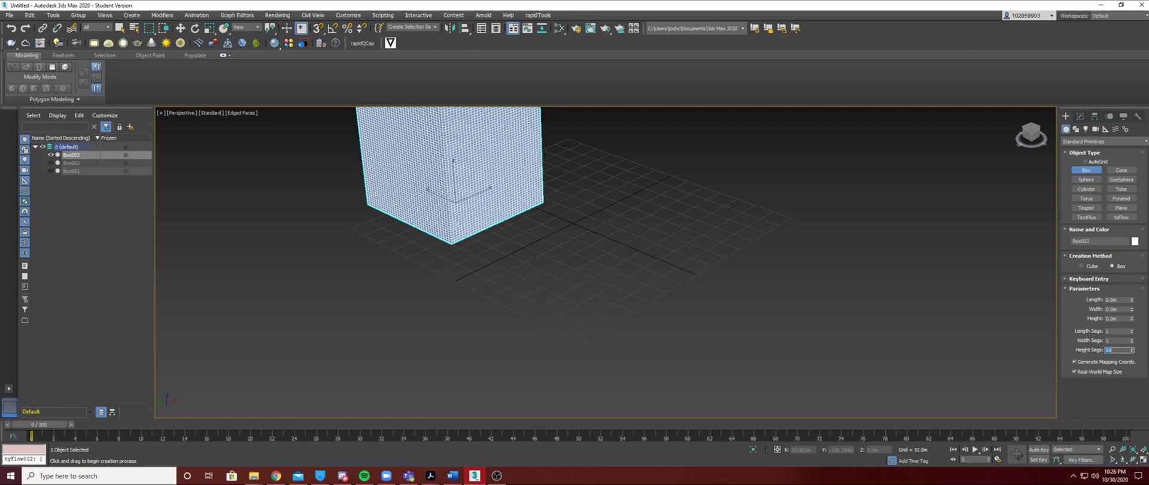
drag(638, 255, 549, 325)
scroll(560, 243, down, 5)
click(561, 239)
scroll(562, 239, up, 2)
click(561, 219)
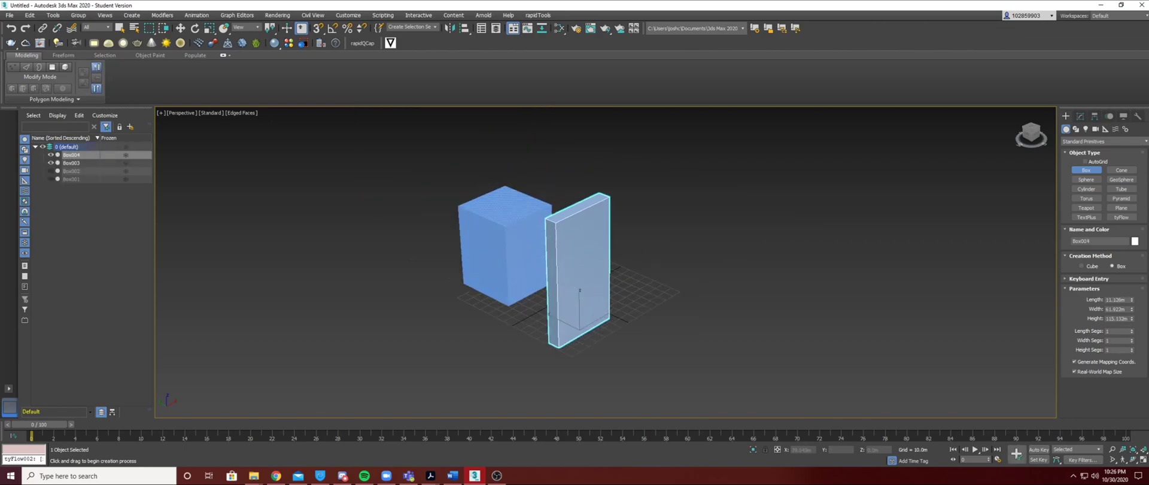
Rotate the tall thin slab about two axes so that it leans at an angle
key(w)
scroll(561, 218, up, 5)
scroll(561, 219, down, 4)
alt+middle_drag(562, 233, 622, 212)
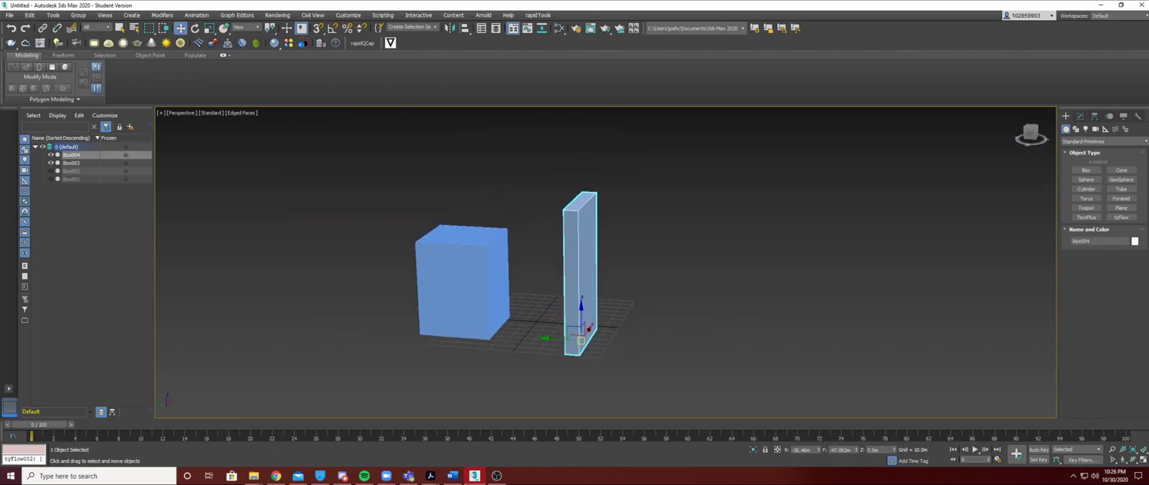
scroll(586, 239, up, 4)
scroll(586, 239, down, 2)
click(417, 281)
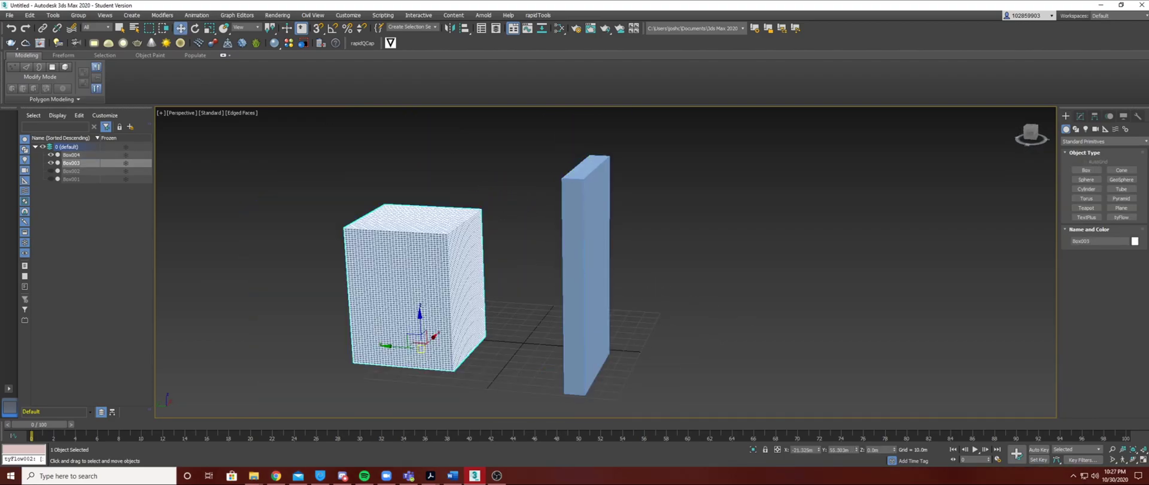
click(591, 276)
right_click(592, 278)
click(611, 301)
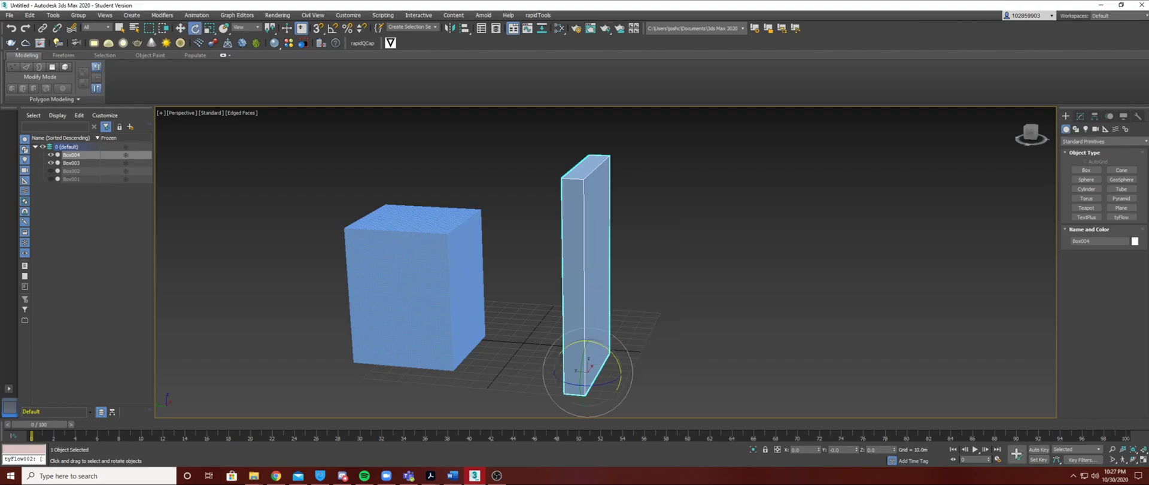
drag(580, 362, 580, 389)
drag(612, 353, 580, 319)
Move the tilted slab into the segmented box so that the two intersect
right_click(584, 371)
click(592, 380)
drag(575, 370, 495, 348)
Examine from several sides how the tilted slab cuts through the segmented box
scroll(494, 348, down, 3)
alt+middle_drag(494, 348, 341, 326)
click(371, 287)
alt+middle_drag(371, 287, 443, 326)
click(499, 277)
scroll(500, 277, up, 6)
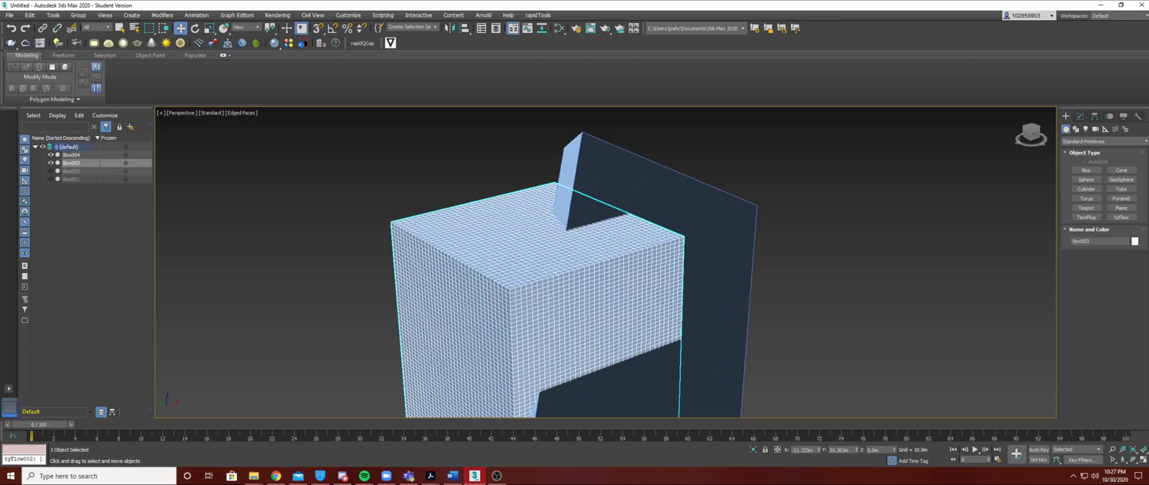
alt+middle_drag(499, 277, 443, 302)
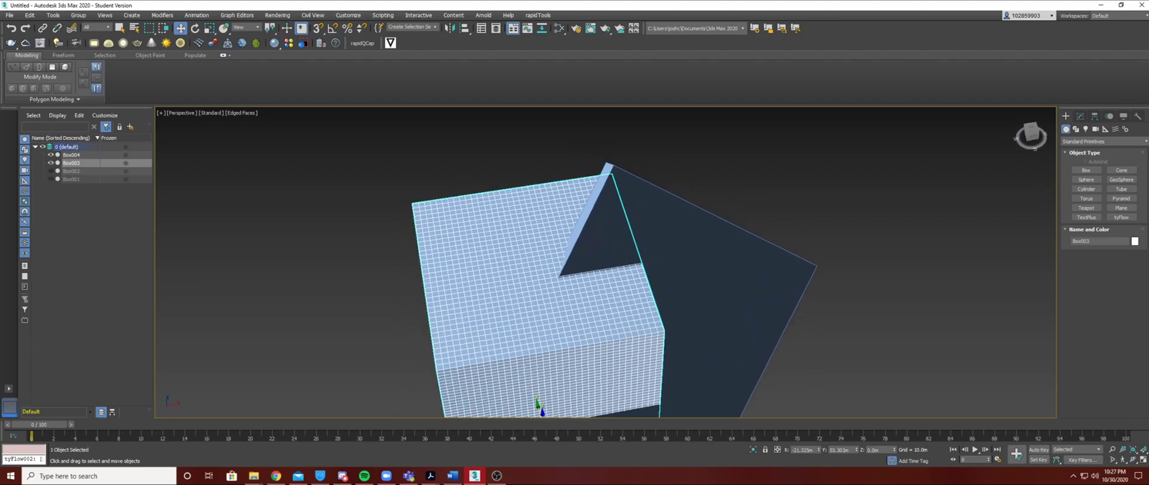
click(709, 250)
scroll(709, 251, down, 5)
alt+middle_drag(709, 250, 564, 195)
alt+middle_drag(664, 258, 571, 270)
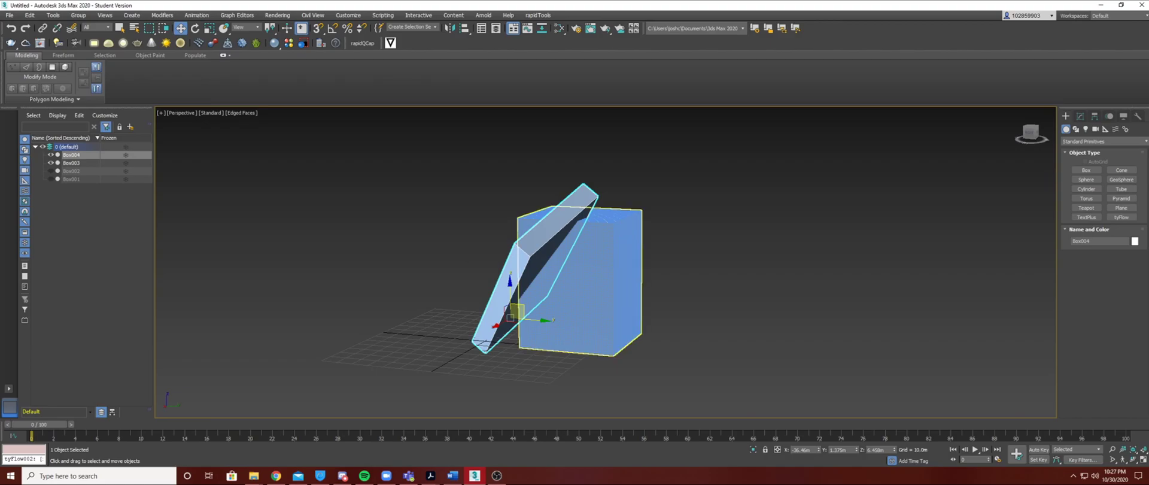
alt+middle_drag(577, 284, 652, 275)
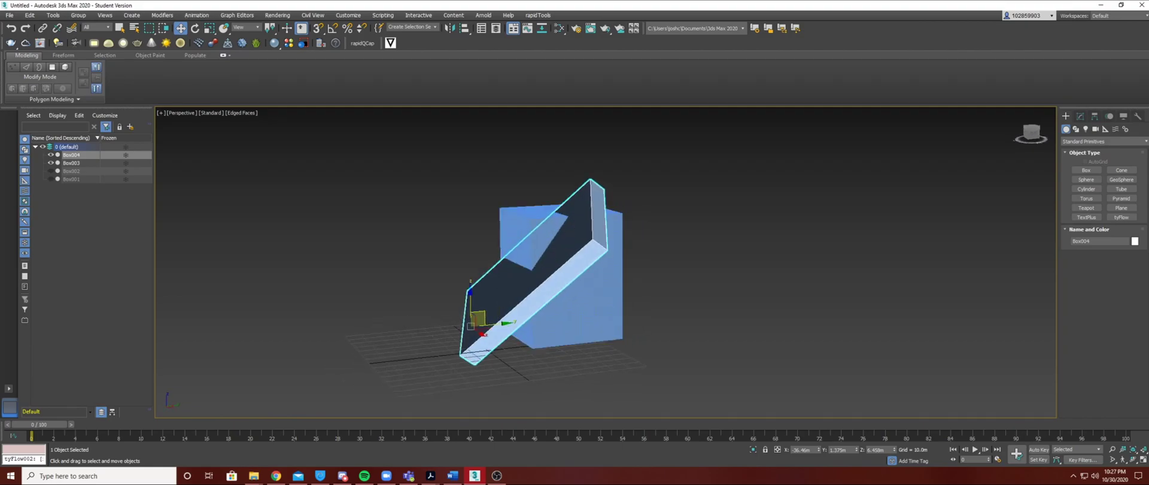
Delete the two hidden boxes, Box001 and Box002, from the scene and expand the default layer
right_click(92, 170)
click(91, 170)
click(90, 171)
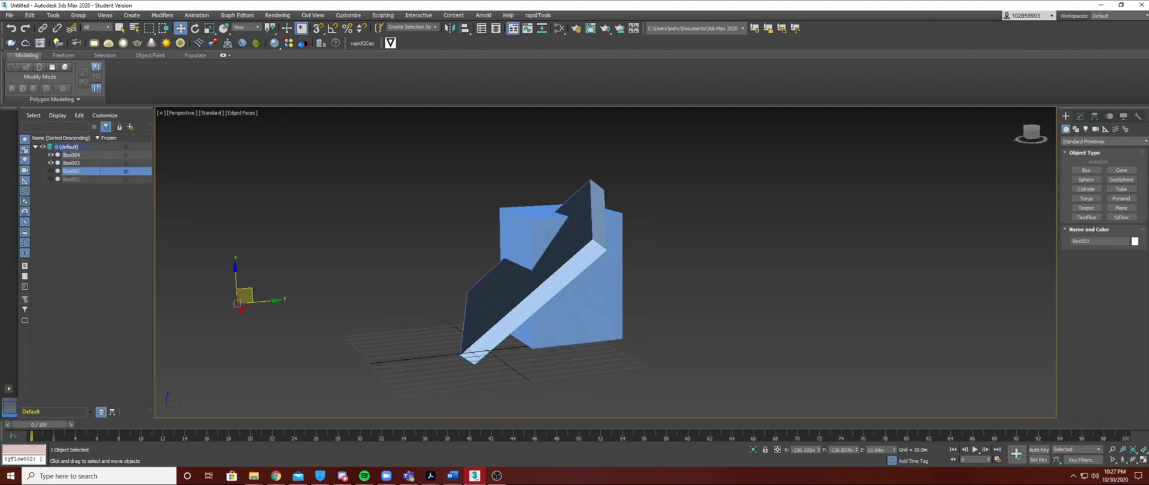
ctrl+click(91, 178)
right_click(92, 176)
click(105, 221)
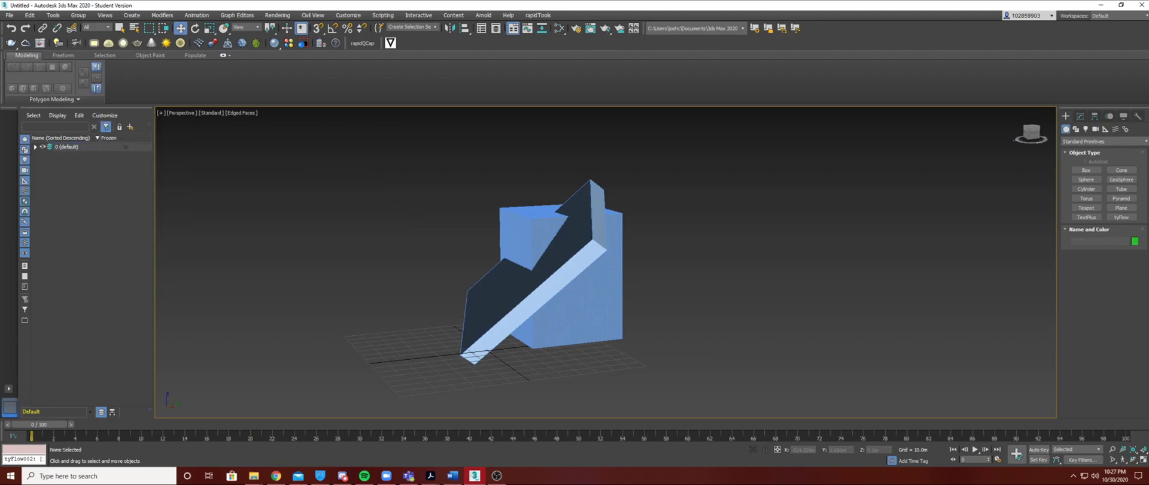
scroll(386, 276, down, 5)
alt+middle_drag(386, 276, 432, 283)
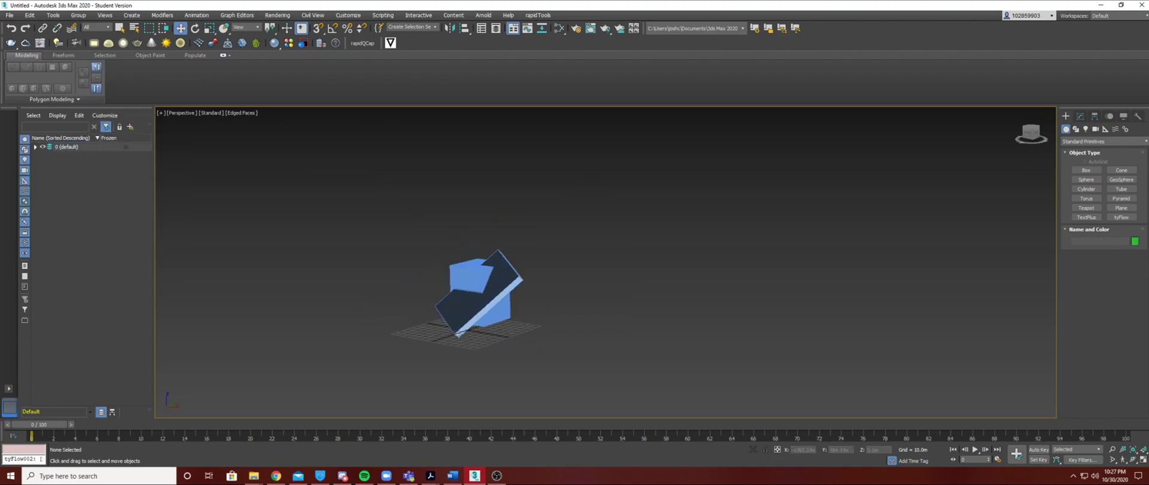
click(36, 146)
Create a tyFlow object on the ground away from the two boxes
scroll(766, 293, up, 3)
middle_drag(766, 293, 796, 293)
click(1080, 116)
click(1066, 116)
click(1104, 141)
click(1103, 149)
click(1103, 142)
click(1001, 305)
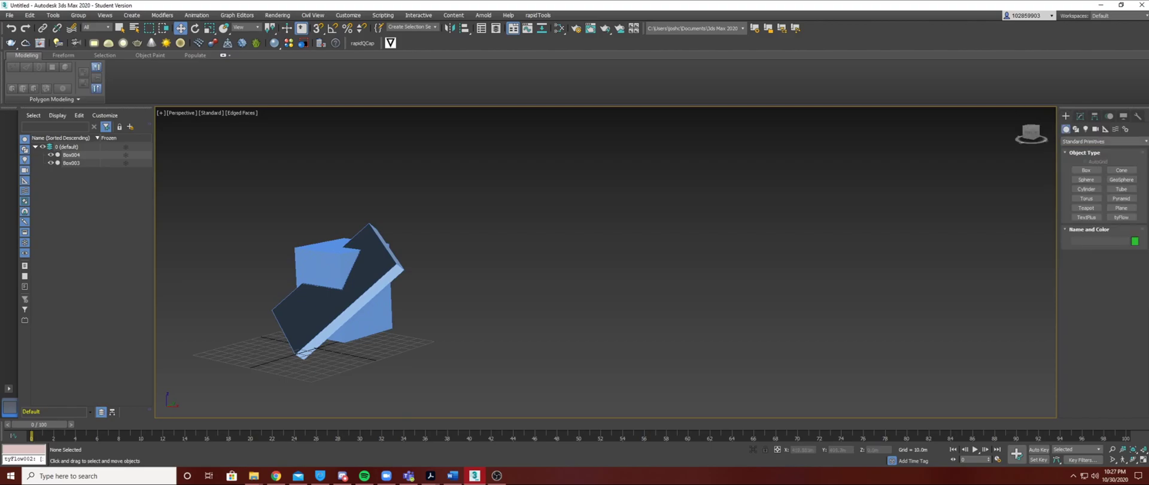
drag(666, 337, 689, 326)
scroll(776, 245, down, 3)
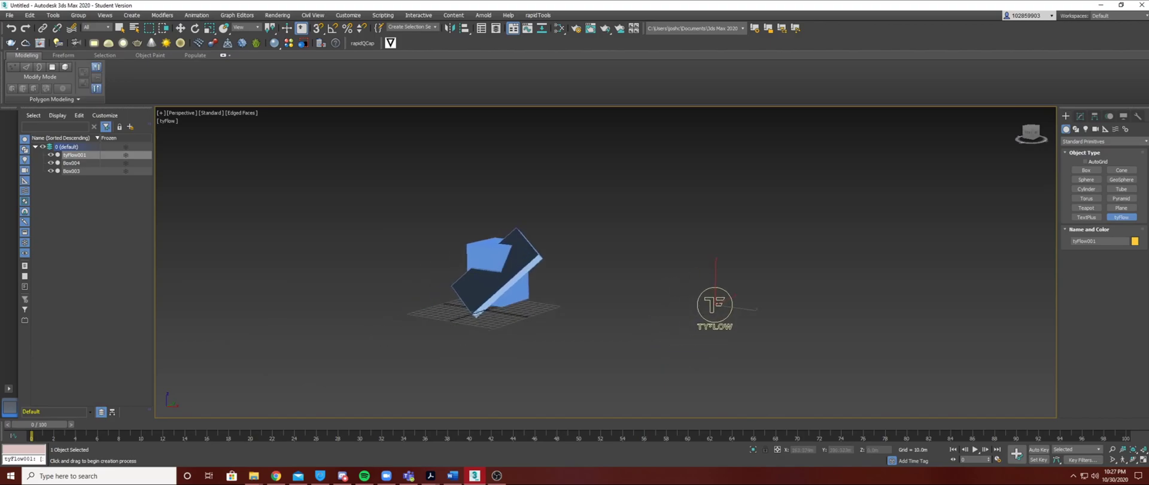
Open the tyFlow editor and tile it side by side with the 3ds Max window
click(1080, 116)
click(1098, 262)
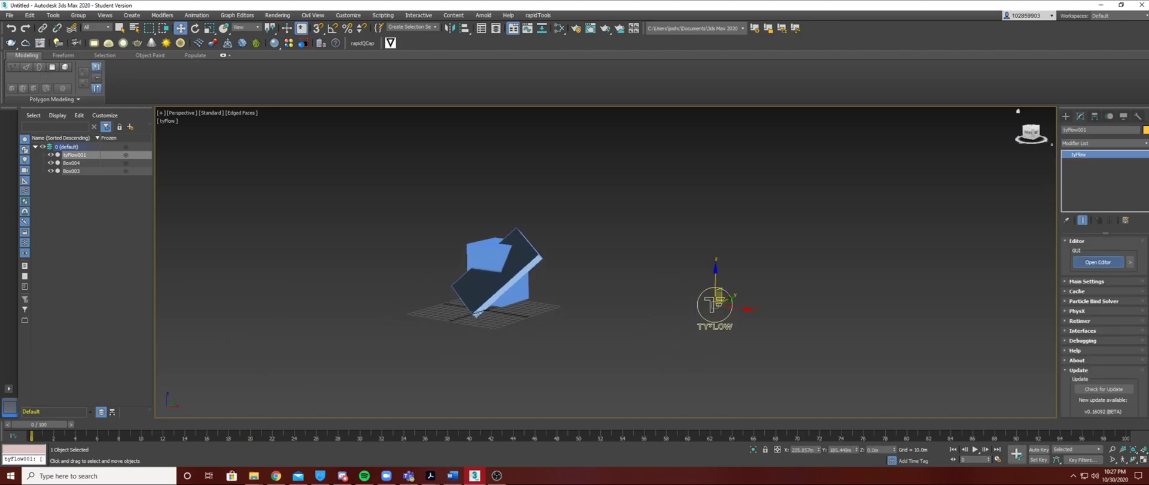
drag(544, 68, 0, 86)
drag(712, 4, 1147, 90)
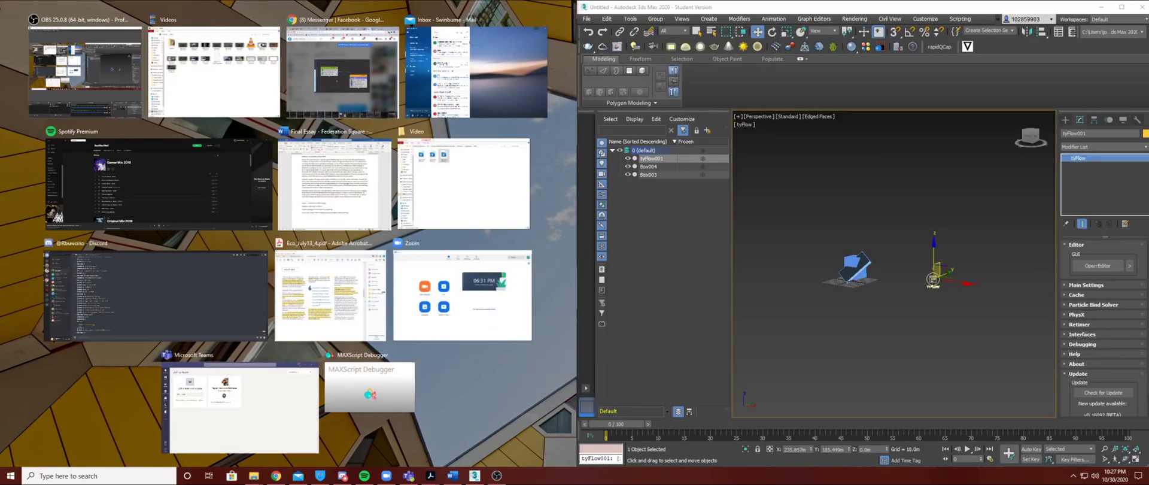
click(957, 227)
alt+middle_drag(951, 239, 856, 263)
scroll(833, 299, up, 5)
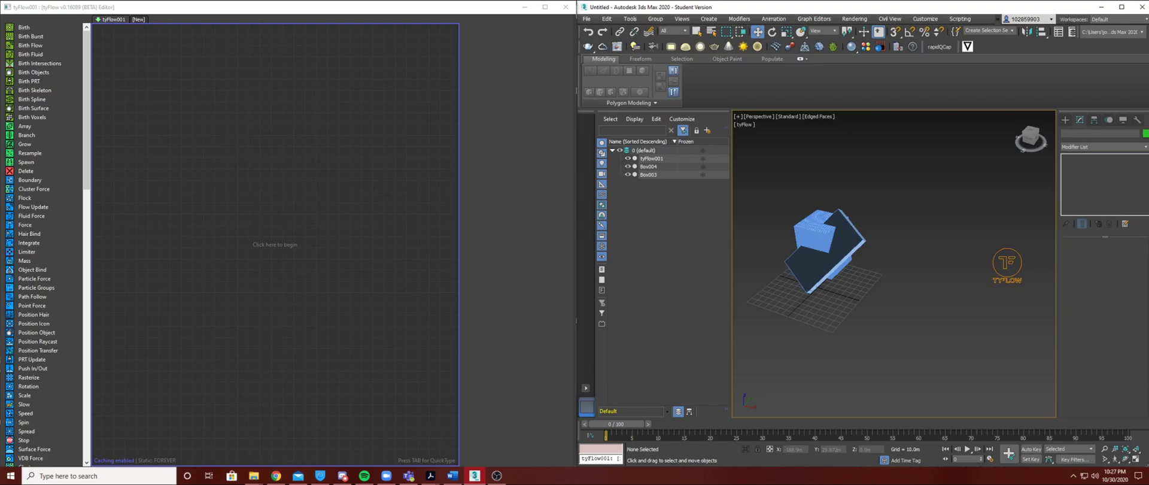
Add a Birth Surface event to the flow and assign the segmented box as its source object
drag(33, 108, 284, 171)
scroll(799, 244, up, 5)
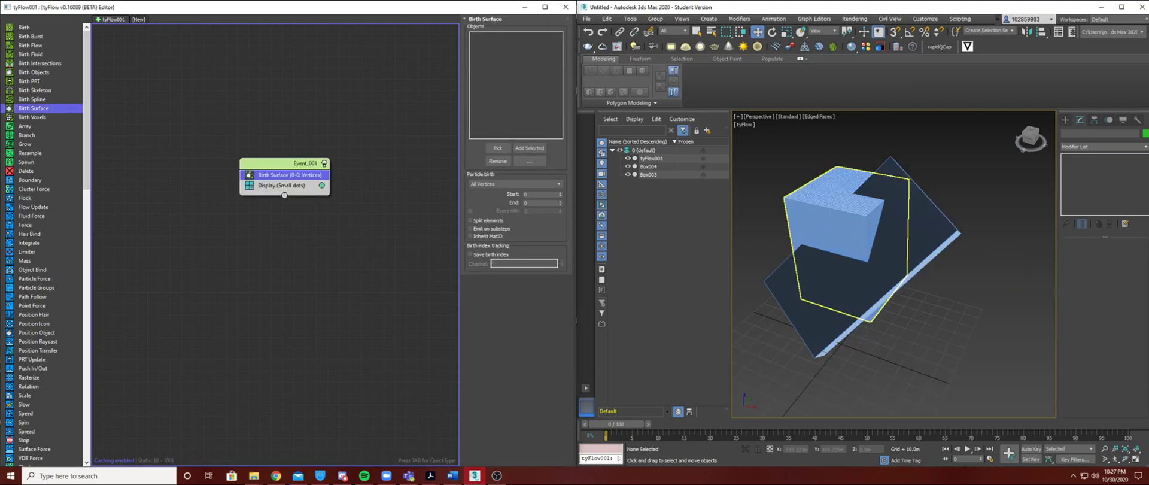
click(831, 222)
click(530, 148)
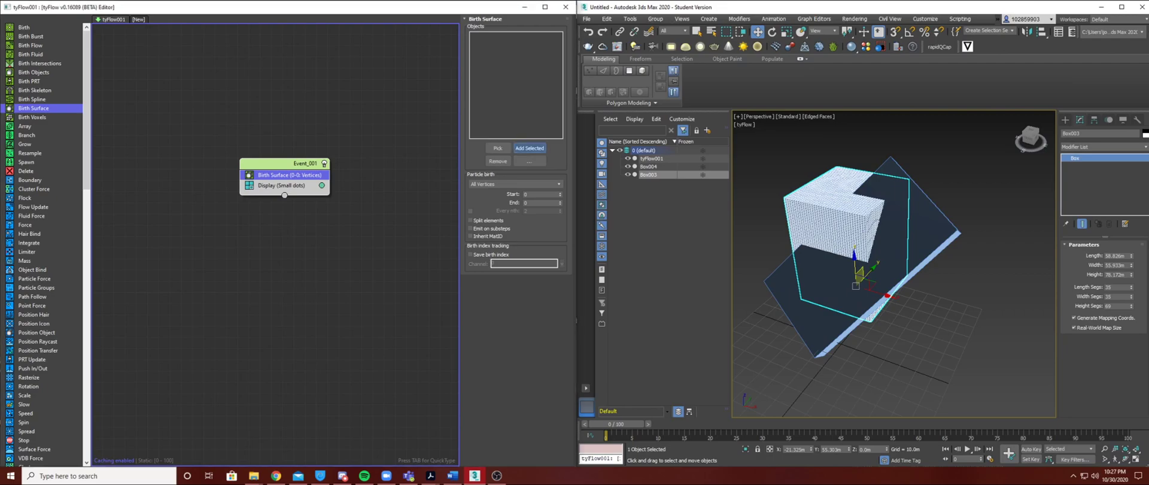
alt+middle_drag(837, 257, 897, 245)
click(772, 239)
scroll(814, 207, up, 3)
alt+middle_drag(820, 227, 853, 240)
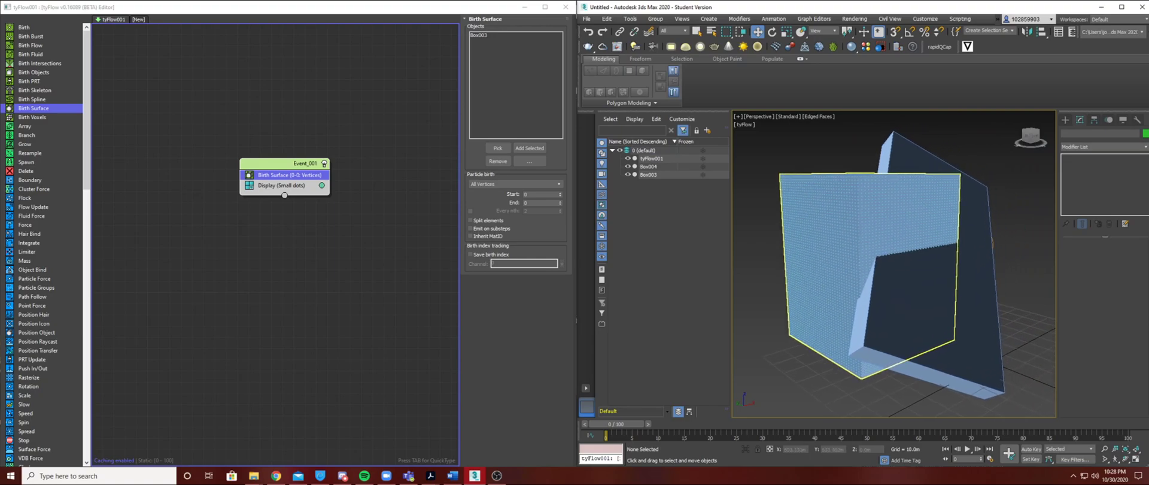
middle_drag(896, 196, 864, 205)
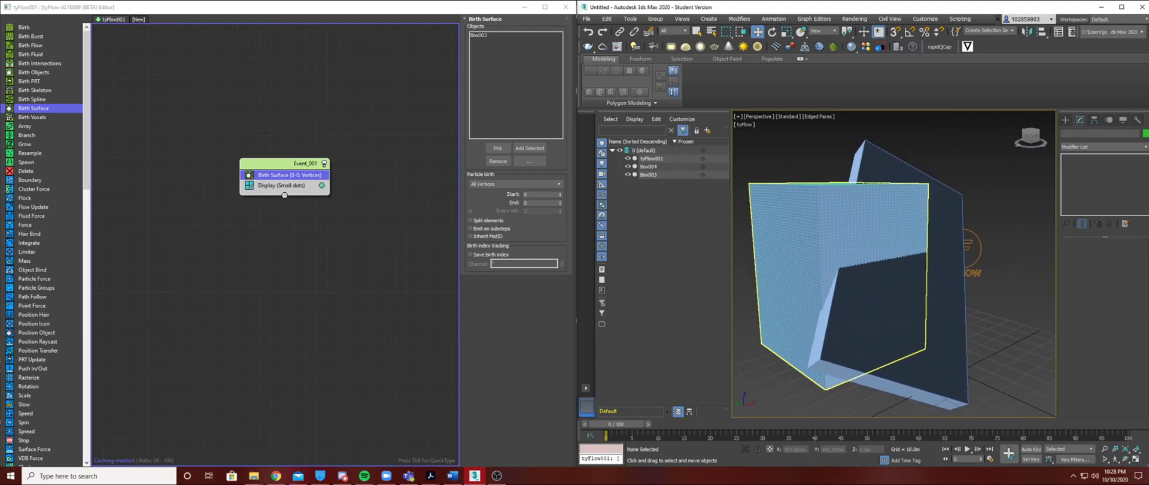
Select the tilted slab and add a Surface Test operator below Birth Surface in the event
click(892, 294)
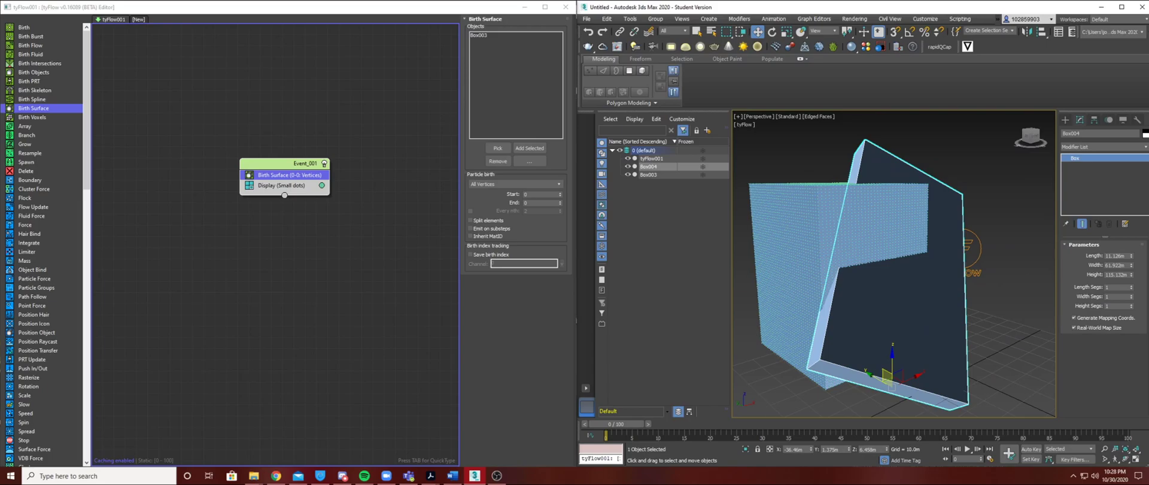
scroll(42, 239, down, 10)
scroll(36, 54, up, 8)
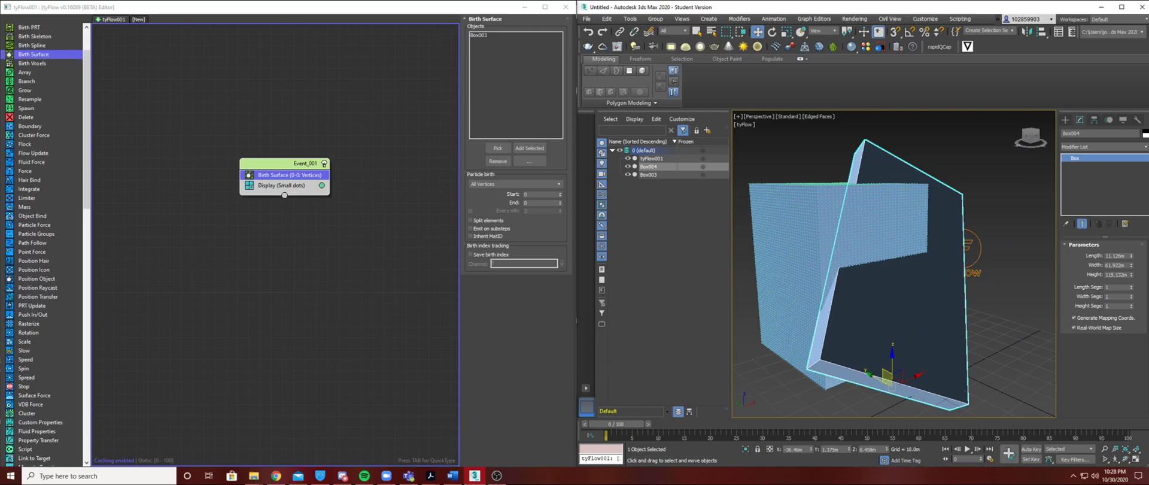
scroll(45, 244, down, 1)
scroll(42, 244, down, 1)
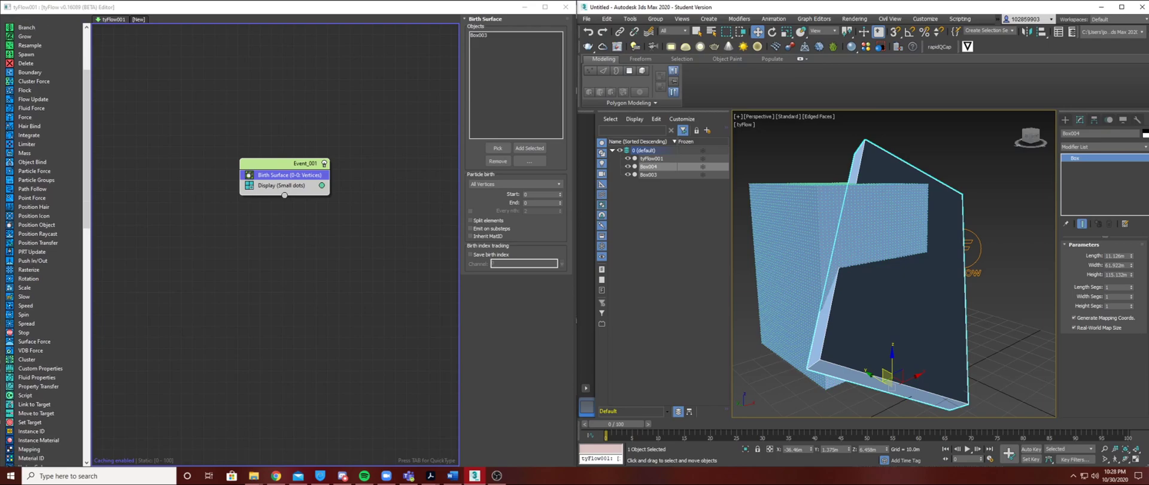
scroll(42, 244, down, 20)
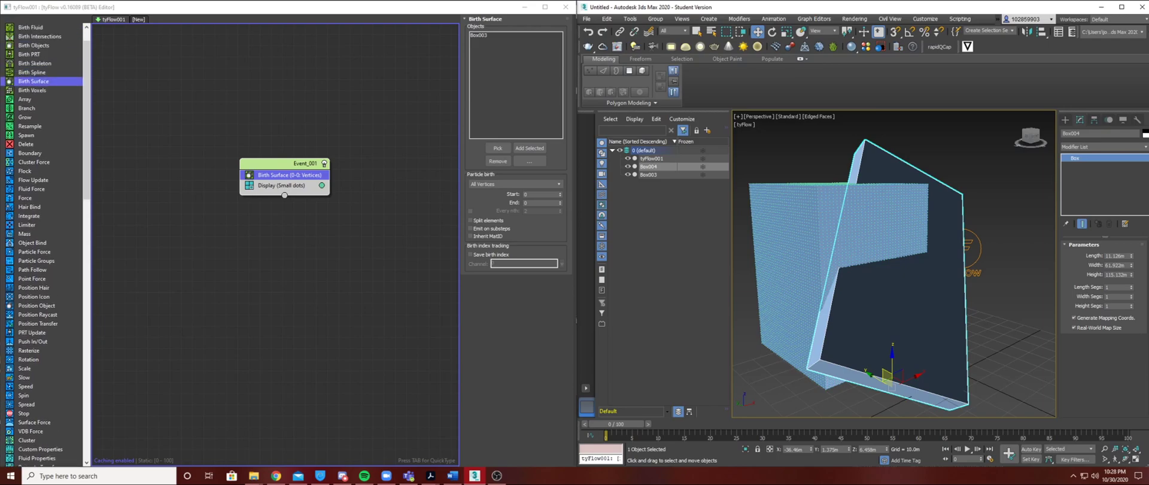
scroll(45, 244, down, 6)
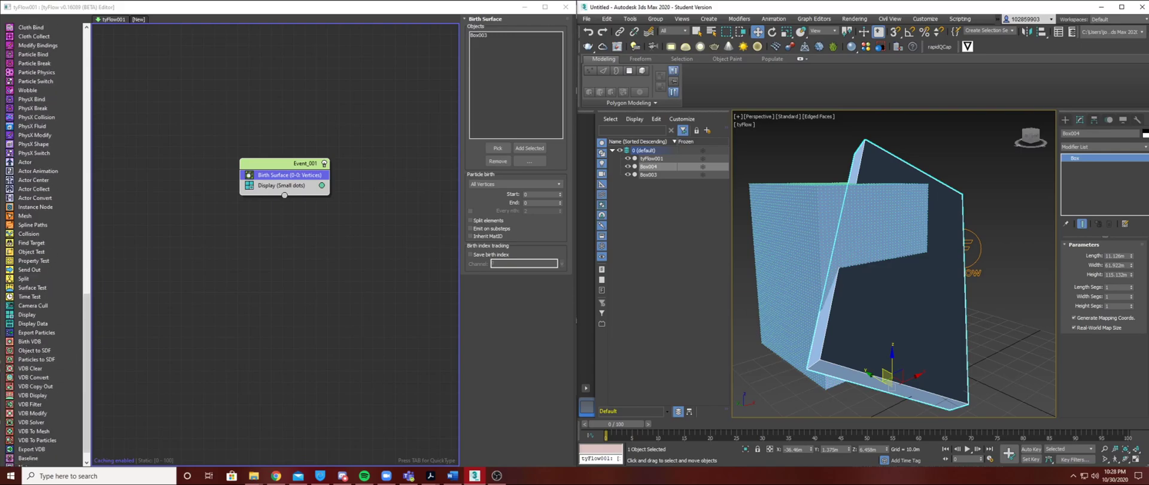
click(33, 287)
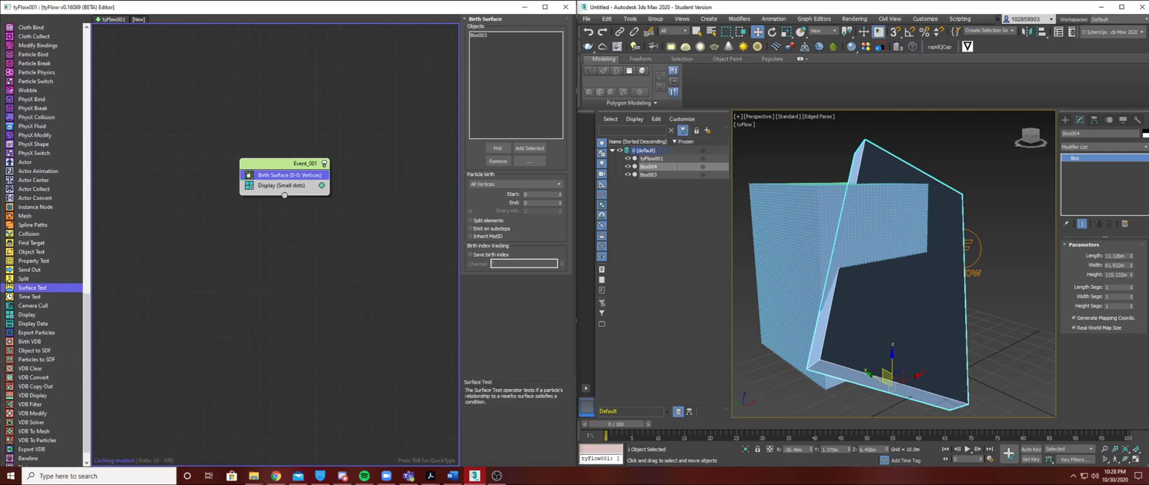
drag(33, 287, 285, 181)
middle_drag(284, 186, 270, 198)
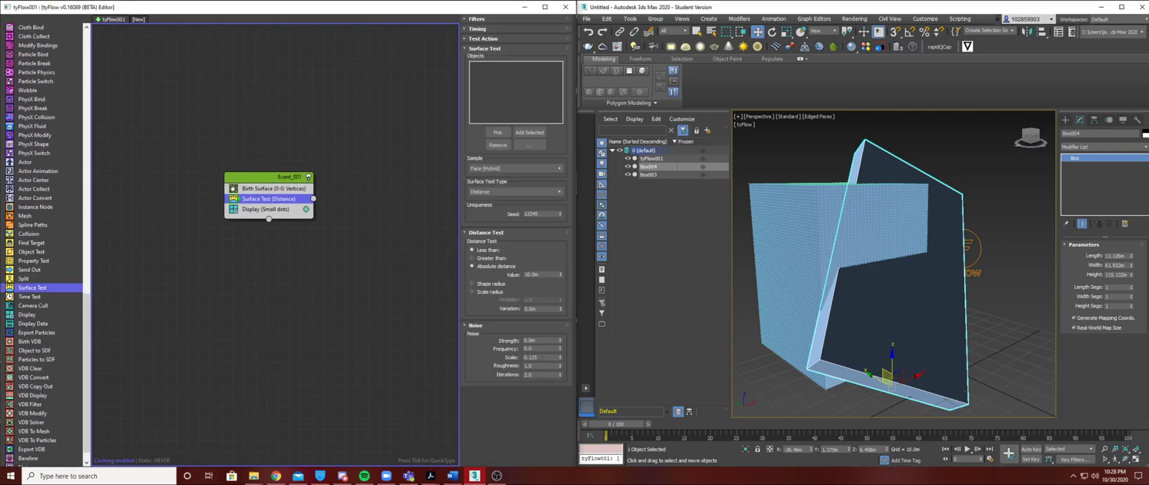
Compare the settings of the Birth Surface and Surface Test operators against the segmented box and the tilted slab
click(273, 188)
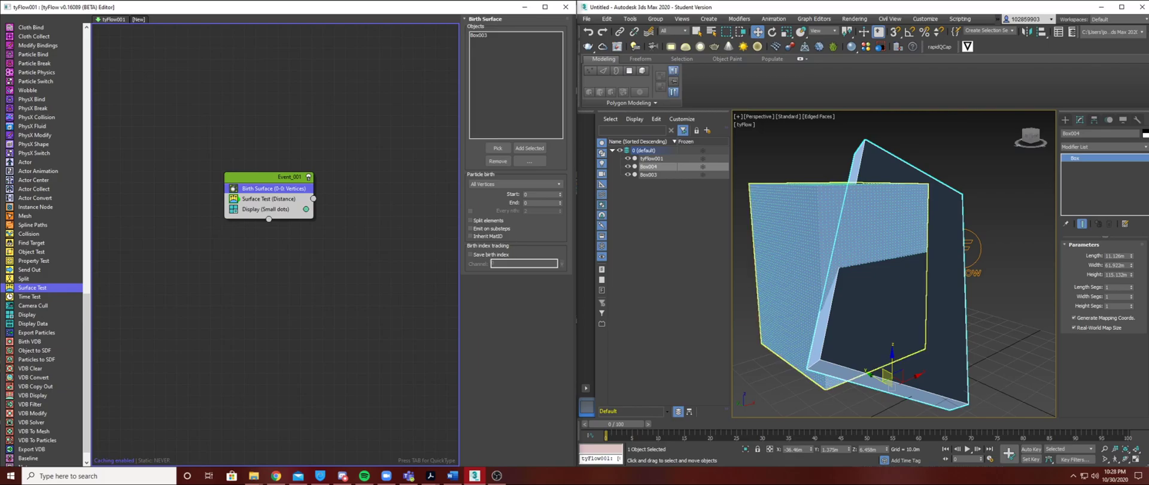
click(269, 199)
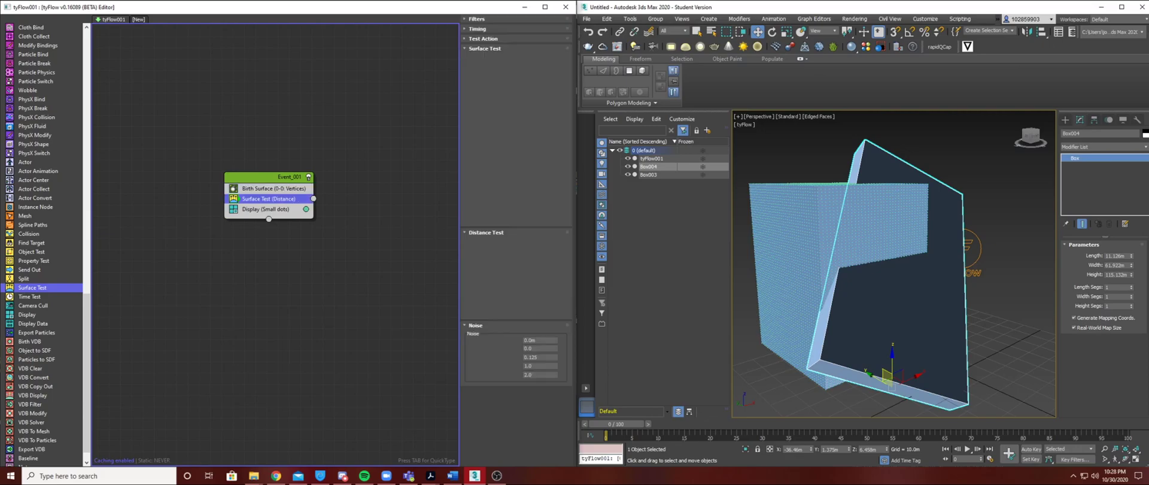
click(273, 189)
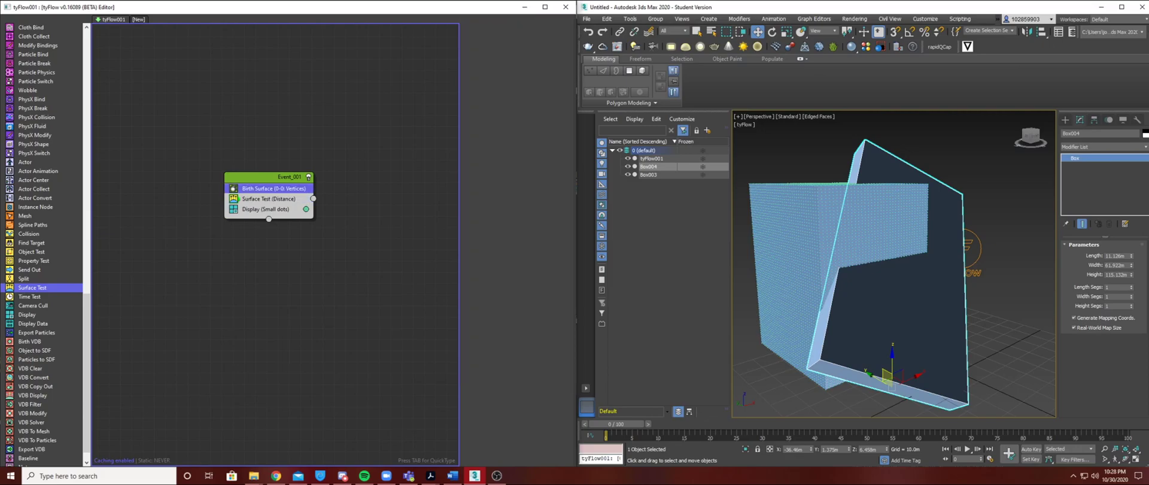
click(269, 198)
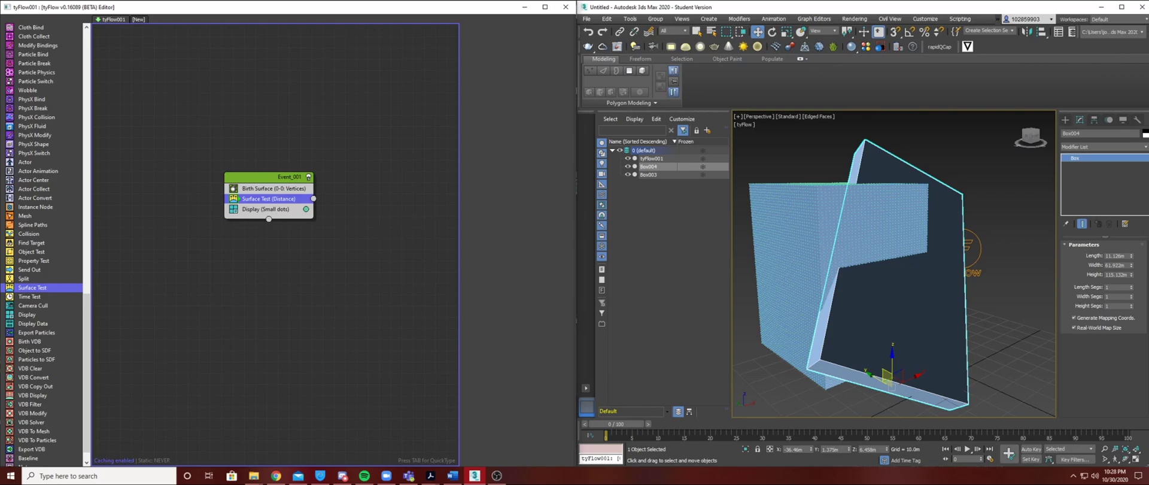
click(789, 258)
click(892, 311)
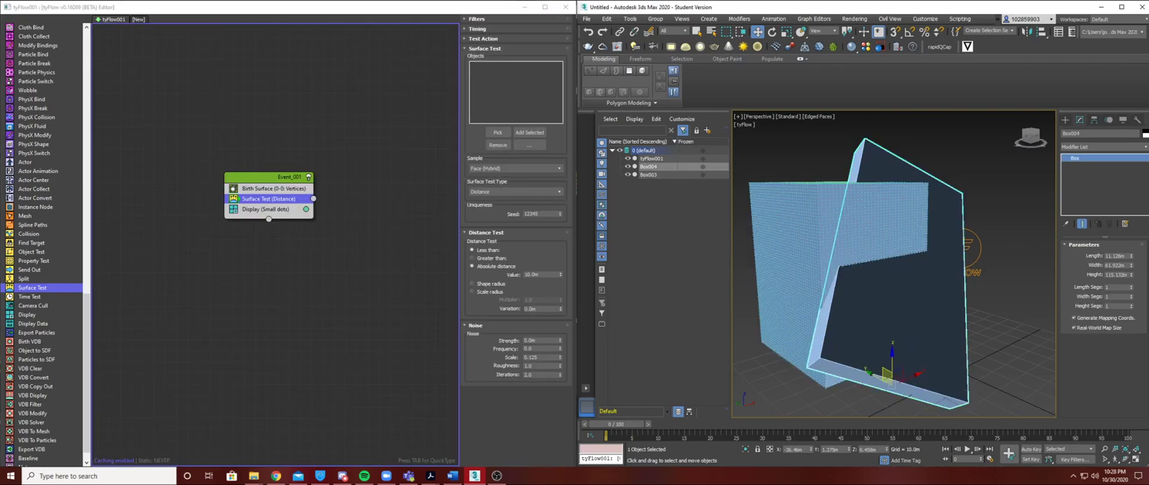
Assign the tilted slab as the Surface Test object and set the surface test type to Volume (Outside)
click(371, 240)
click(268, 198)
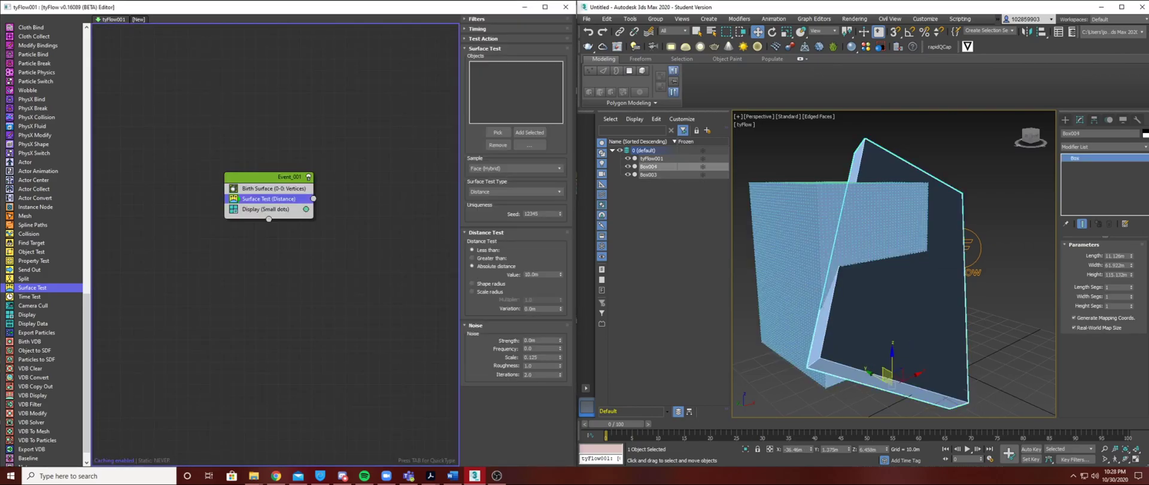
click(497, 132)
click(898, 173)
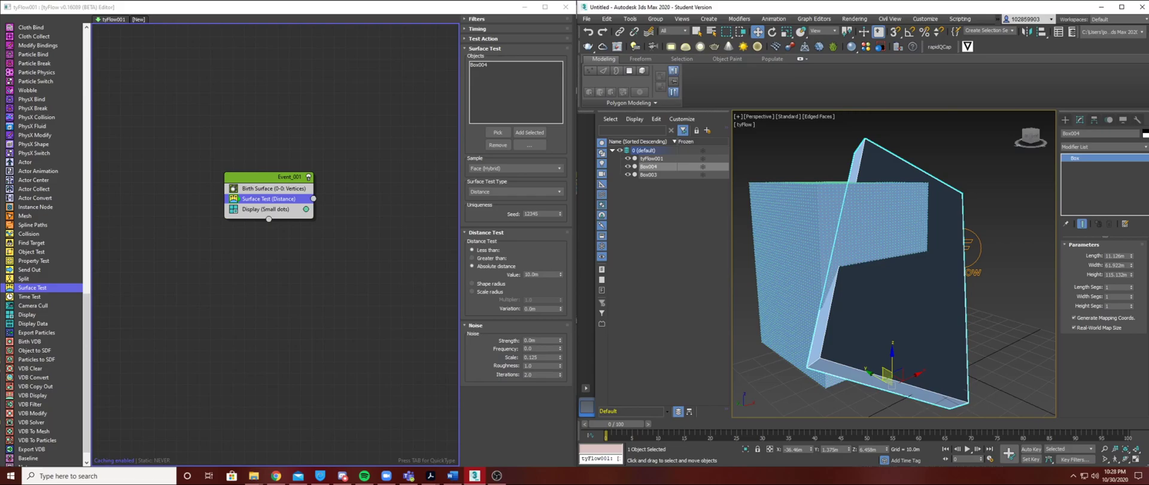
click(516, 191)
click(497, 275)
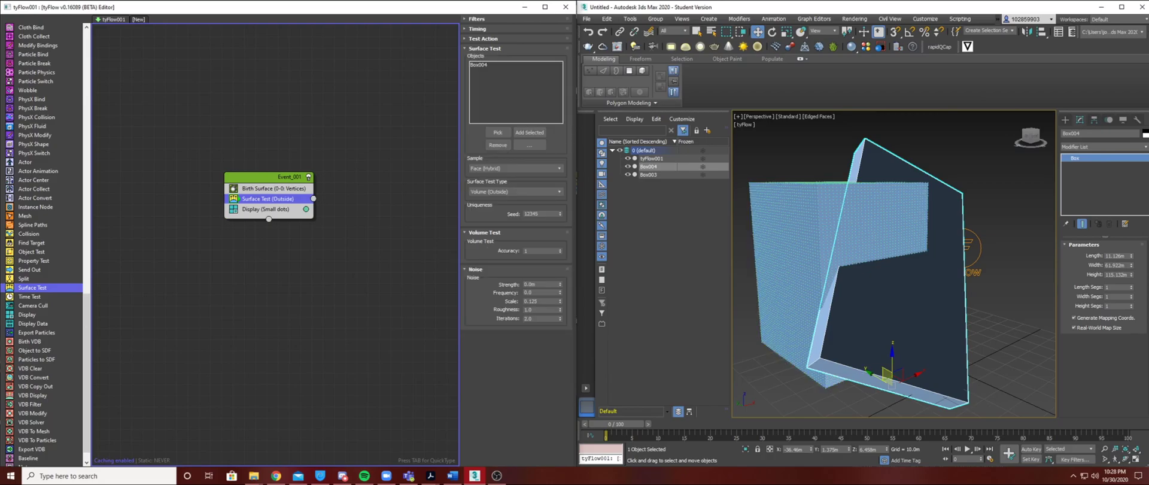
click(805, 251)
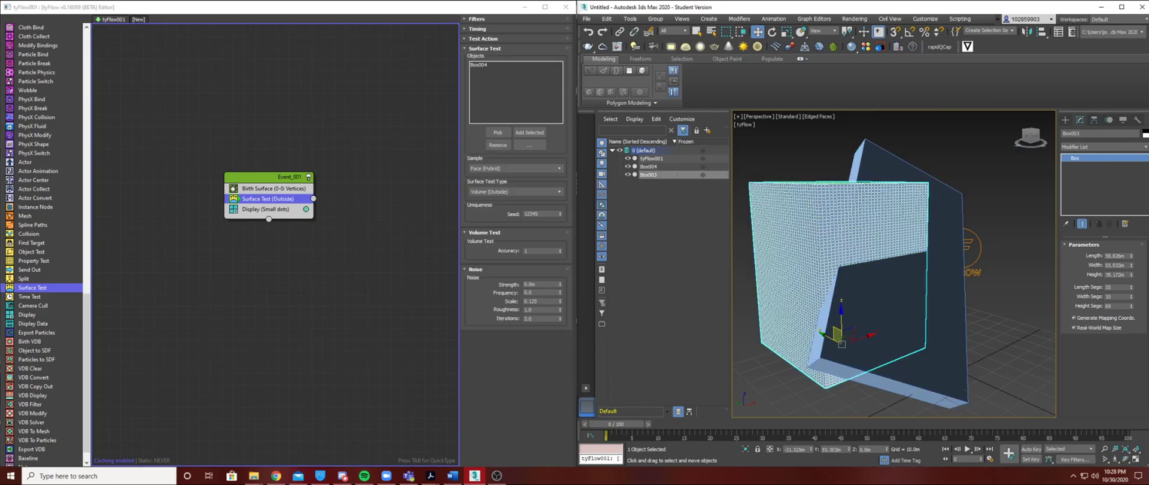
click(903, 170)
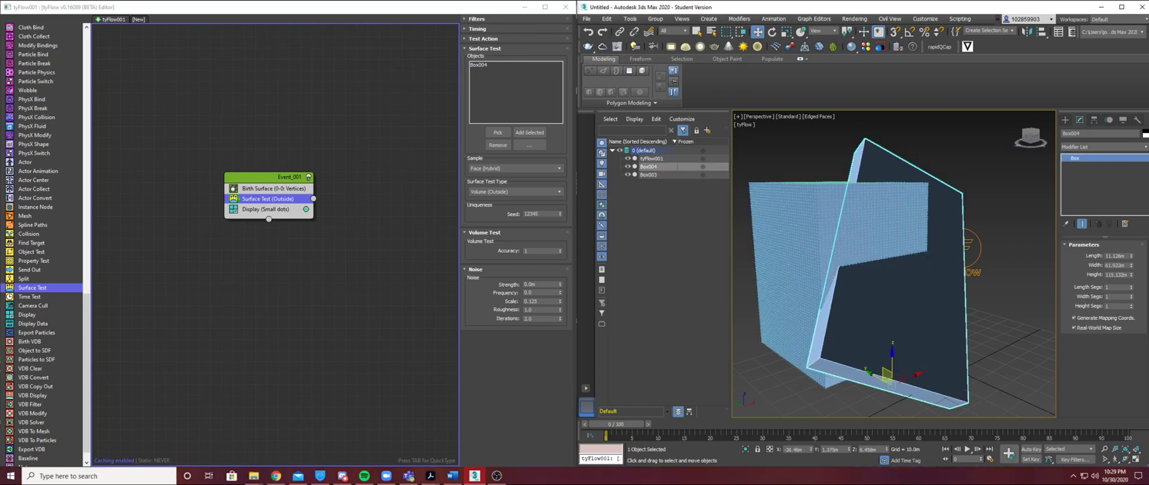
Create a second event with a Mesh operator and wire the Surface Test output to it
middle_drag(893, 263, 902, 273)
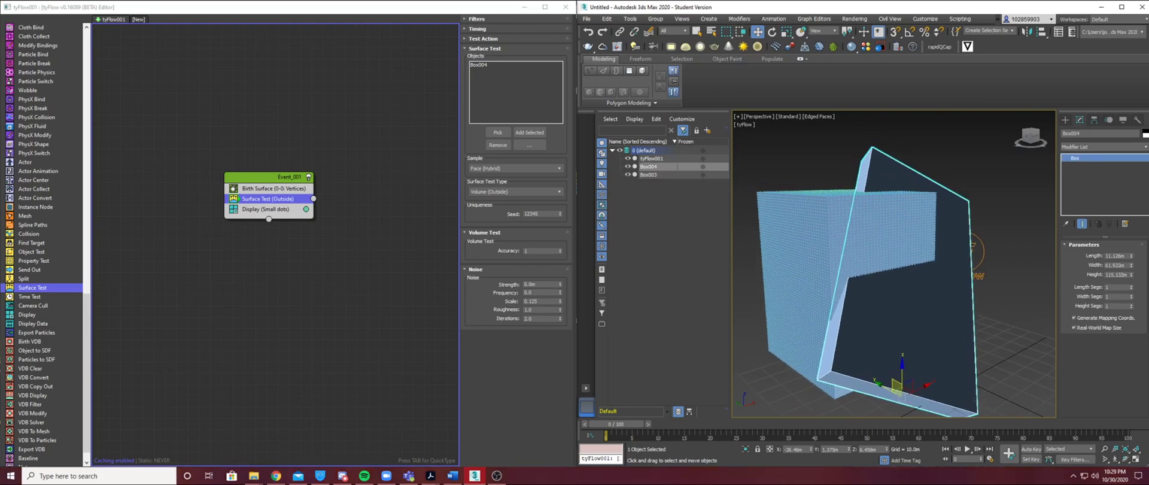
middle_drag(323, 239, 225, 249)
click(260, 241)
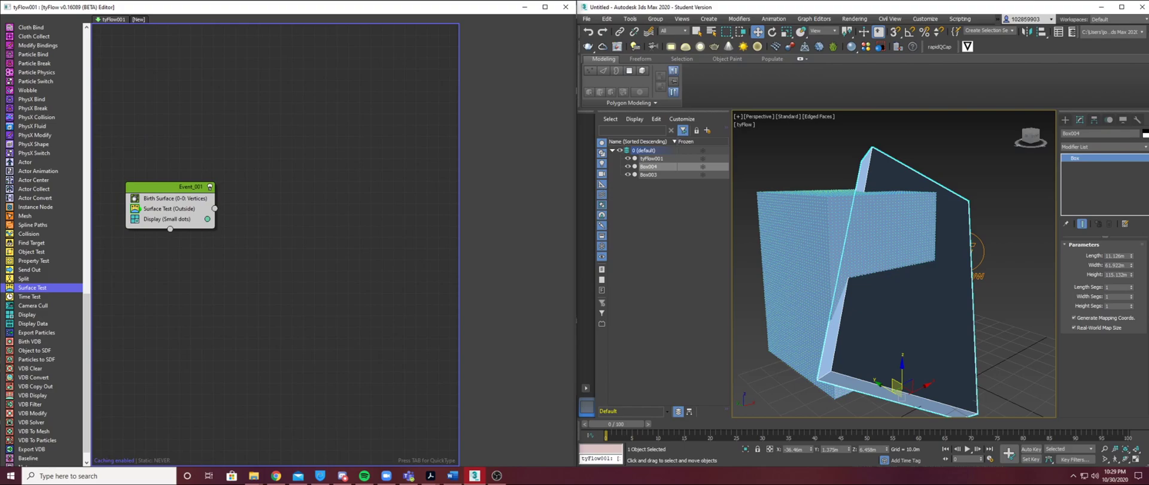
drag(25, 216, 327, 231)
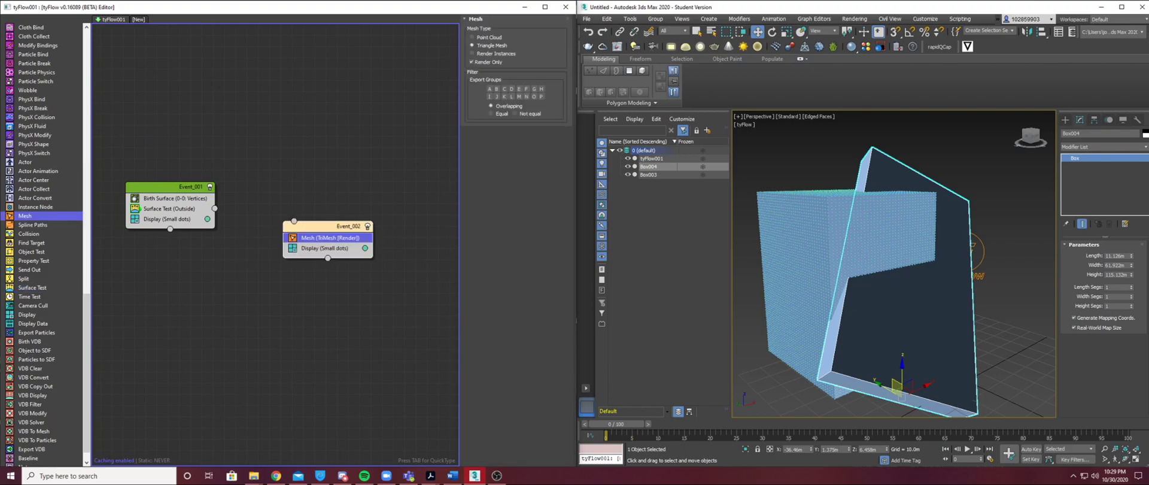
drag(214, 208, 301, 236)
Add a Shape operator above Mesh in the second event
scroll(42, 245, up, 7)
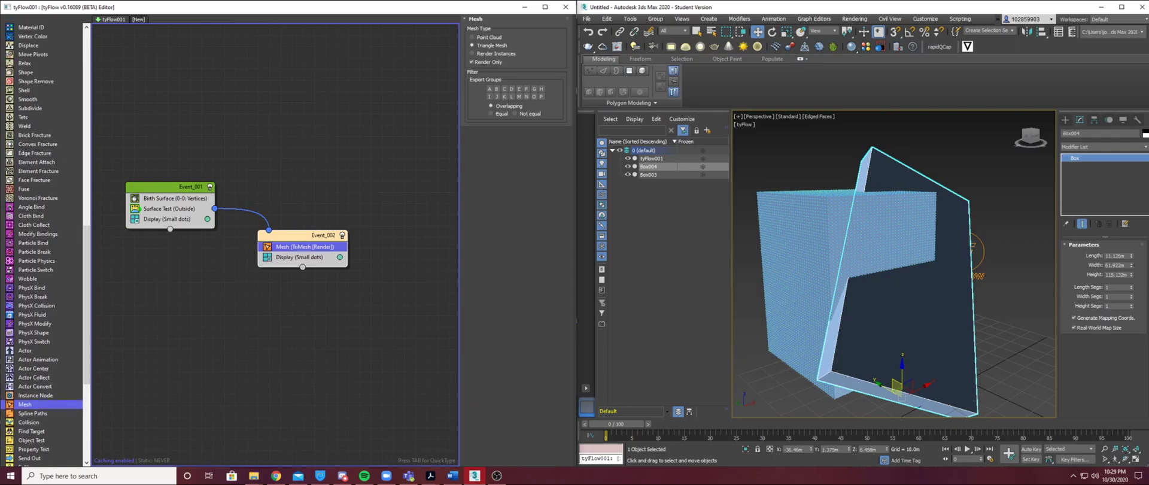
scroll(42, 245, up, 1)
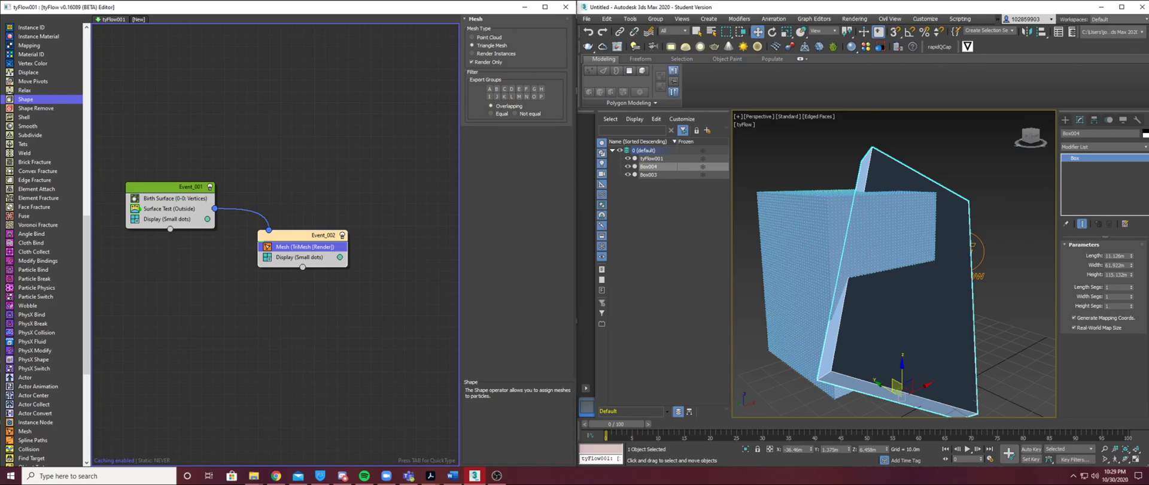
drag(26, 100, 287, 242)
Change the second event's particle display color to blue
click(340, 268)
drag(412, 306, 399, 295)
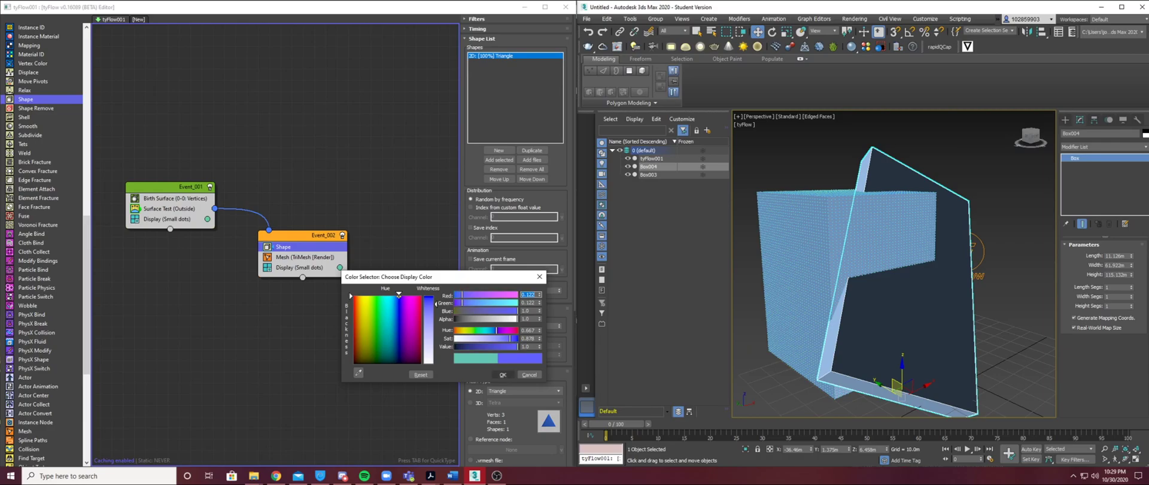
click(503, 375)
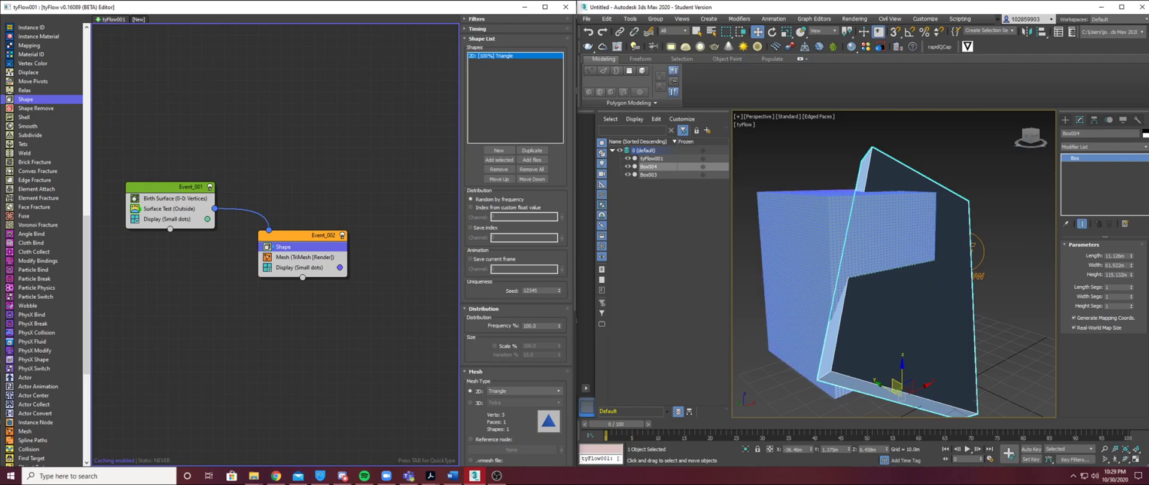
Hide the tilted slab and the segmented box so only the particles remain displayed
click(627, 167)
click(628, 175)
alt+middle_drag(873, 281, 870, 305)
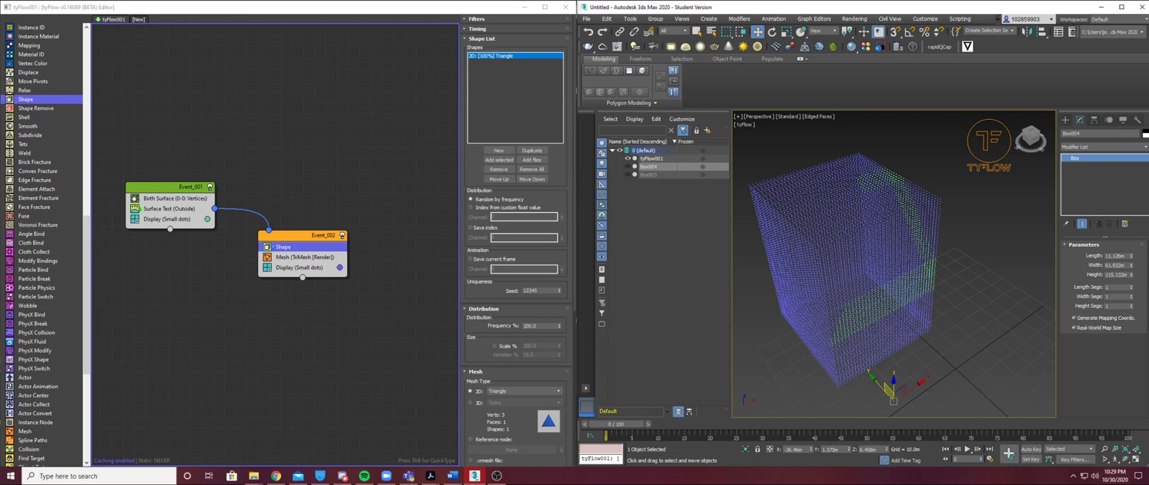
alt+middle_drag(898, 282, 861, 224)
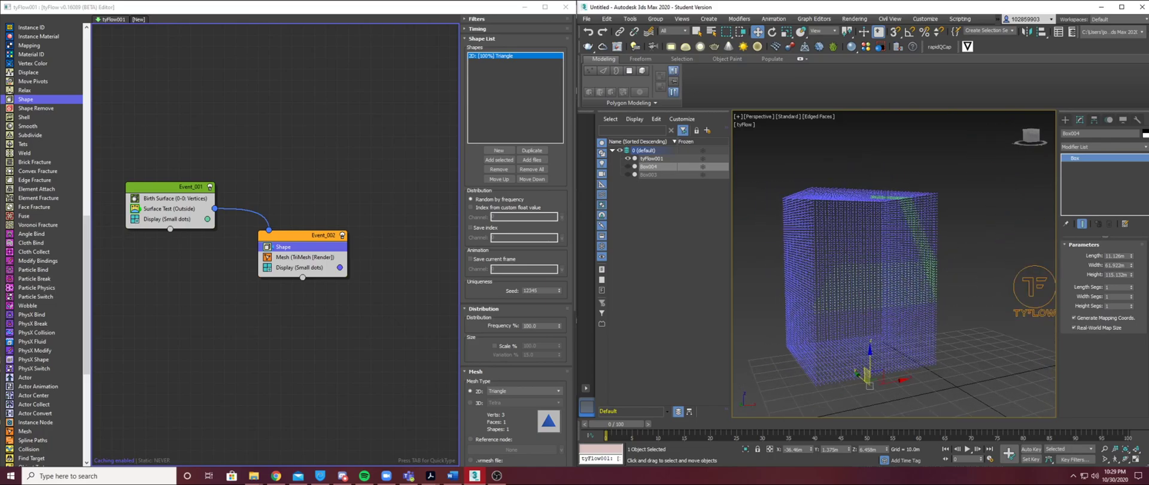
Disable the first event's Display operator and inspect the particles that passed the surface test
right_click(166, 217)
click(135, 219)
click(136, 219)
mouse_move(897, 269)
alt+middle_down()
mouse_move(778, 287)
mouse_move(891, 299)
mouse_move(919, 260)
mouse_move(834, 254)
mouse_move(924, 272)
mouse_move(910, 266)
alt+middle_up()
scroll(894, 263, up, 5)
scroll(894, 263, down, 5)
scroll(894, 264, up, 5)
scroll(894, 263, down, 5)
scroll(894, 263, up, 5)
Change the Shape operator's mesh type in the second event to the 3D Cube
click(311, 335)
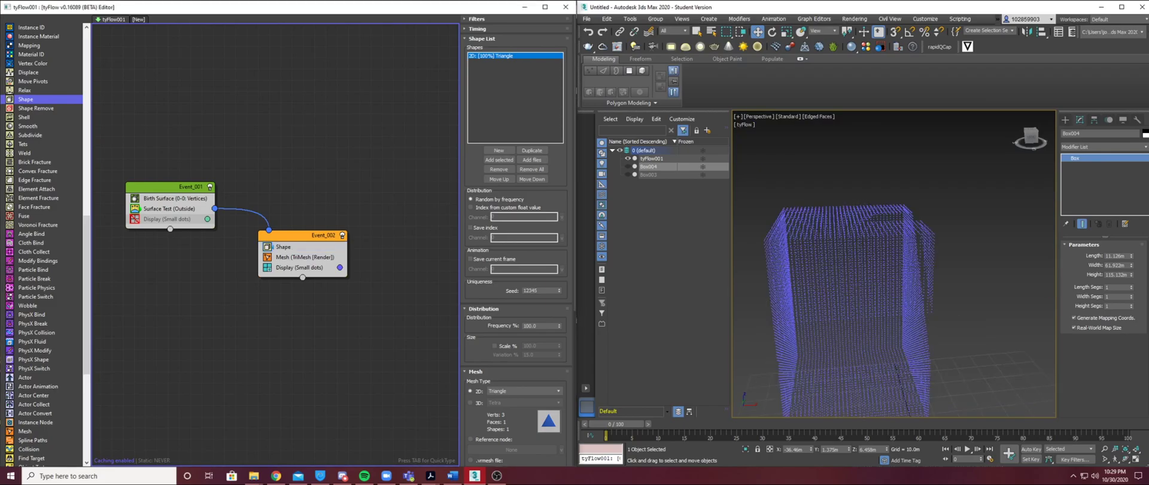
scroll(43, 251, down, 4)
scroll(44, 251, down, 3)
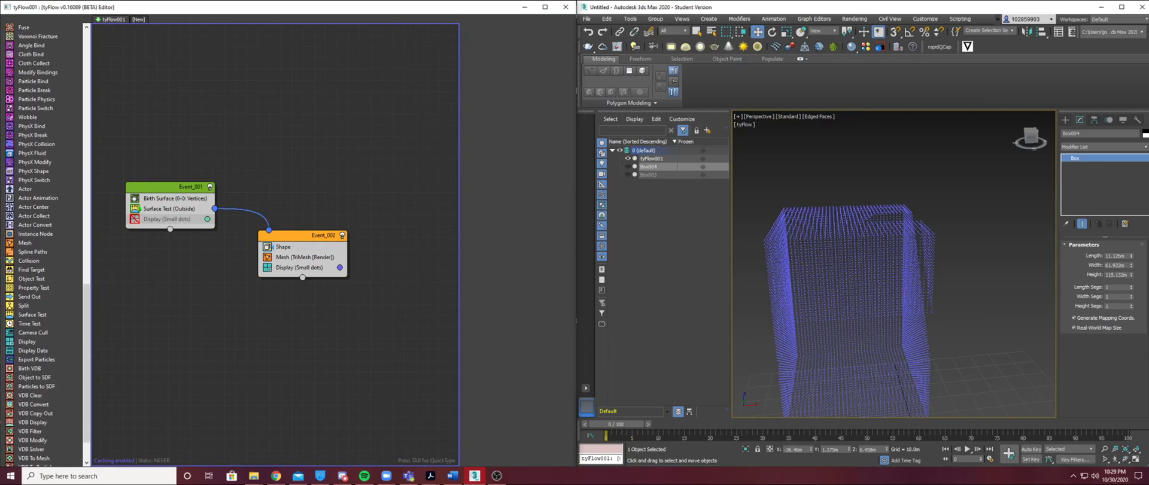
click(299, 246)
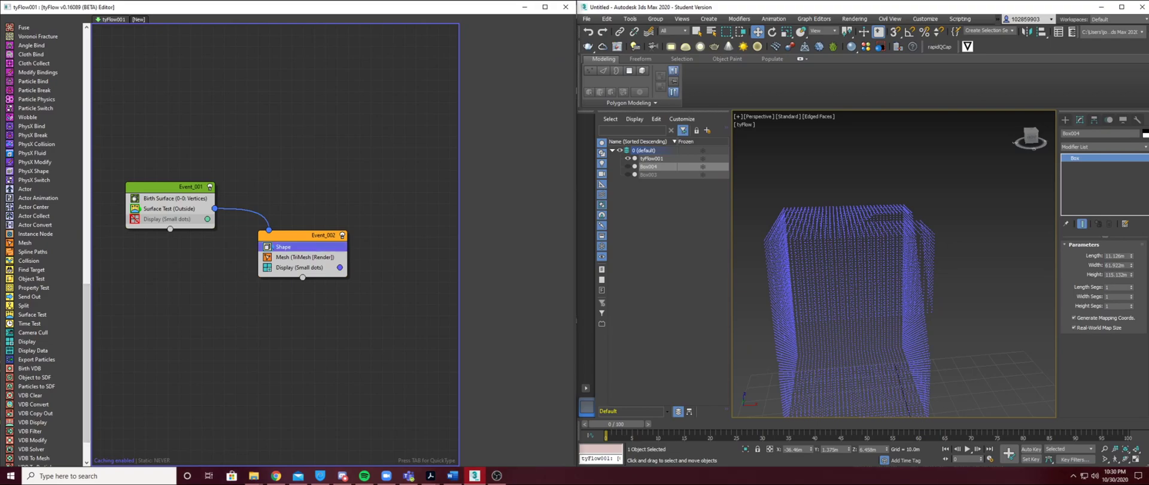
click(299, 268)
click(299, 246)
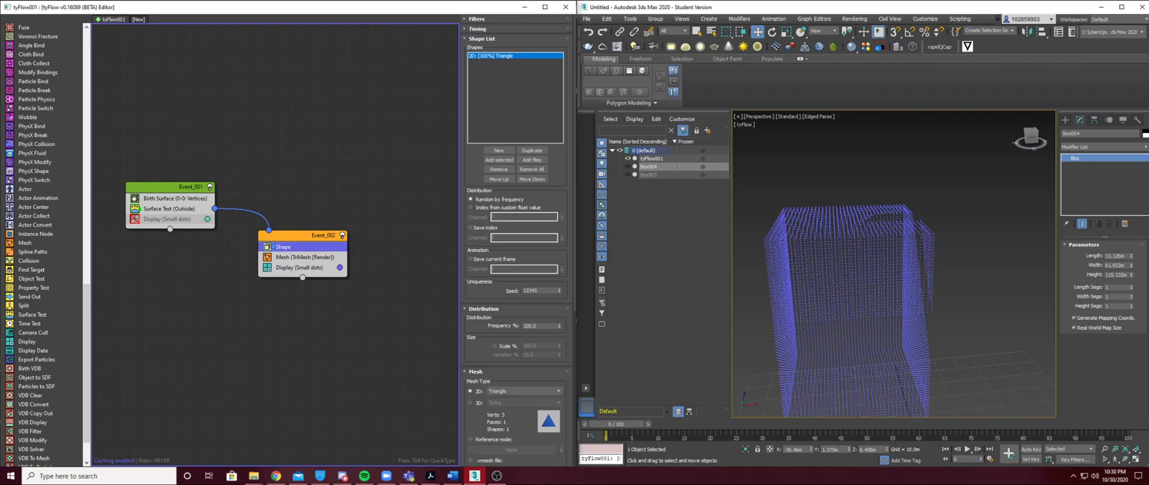
click(471, 403)
click(523, 403)
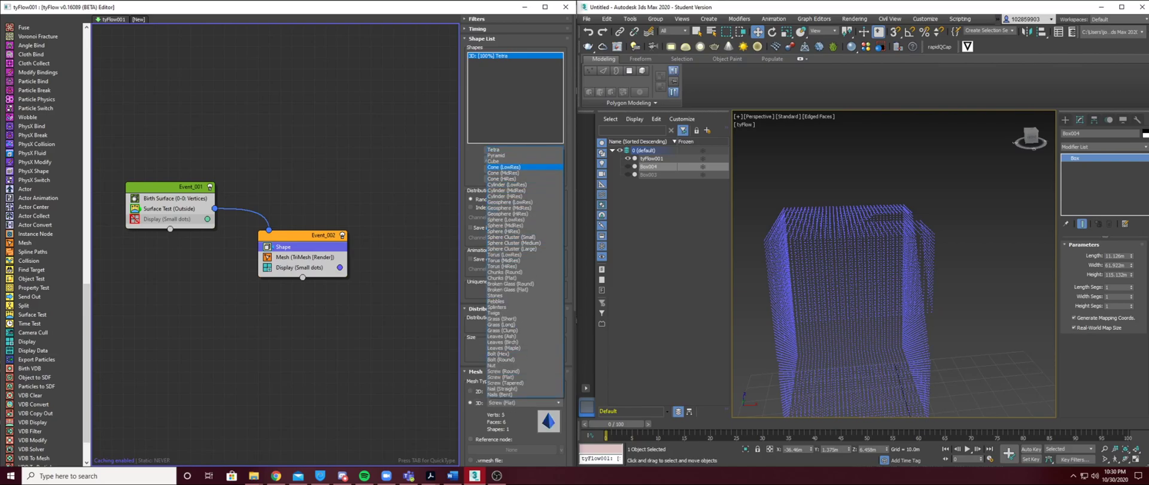
click(494, 161)
Set the second event's Display type to Geometry
click(299, 267)
click(514, 37)
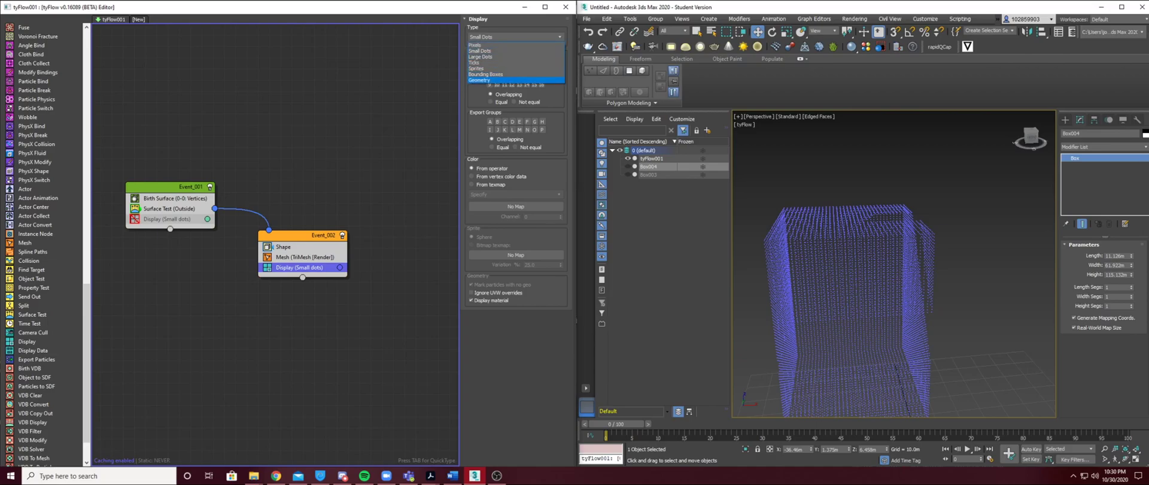
click(479, 80)
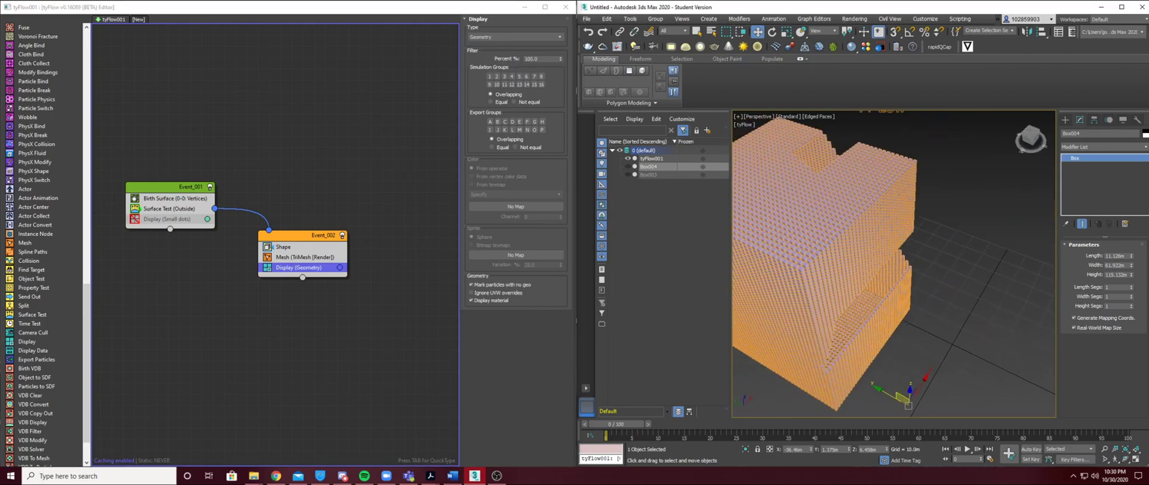
scroll(880, 275, up, 8)
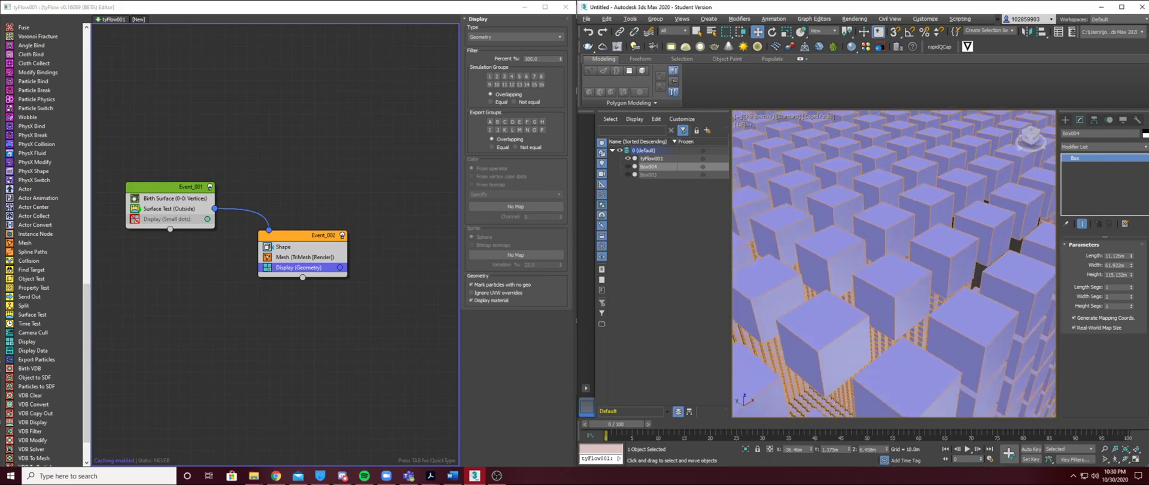
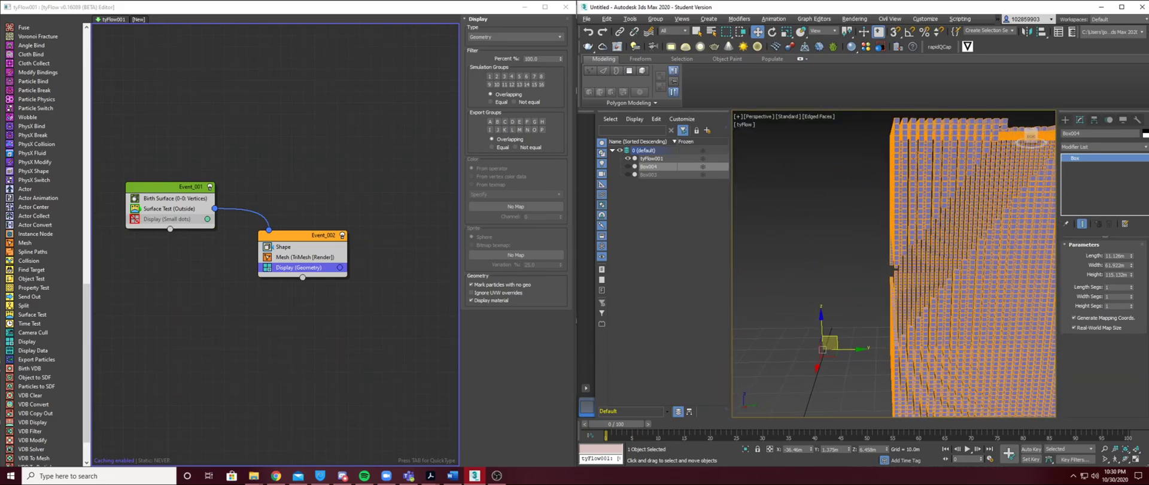
Examine the cube particles and the cut left by the slab from several angles and distances
scroll(894, 263, down, 6)
scroll(867, 266, up, 6)
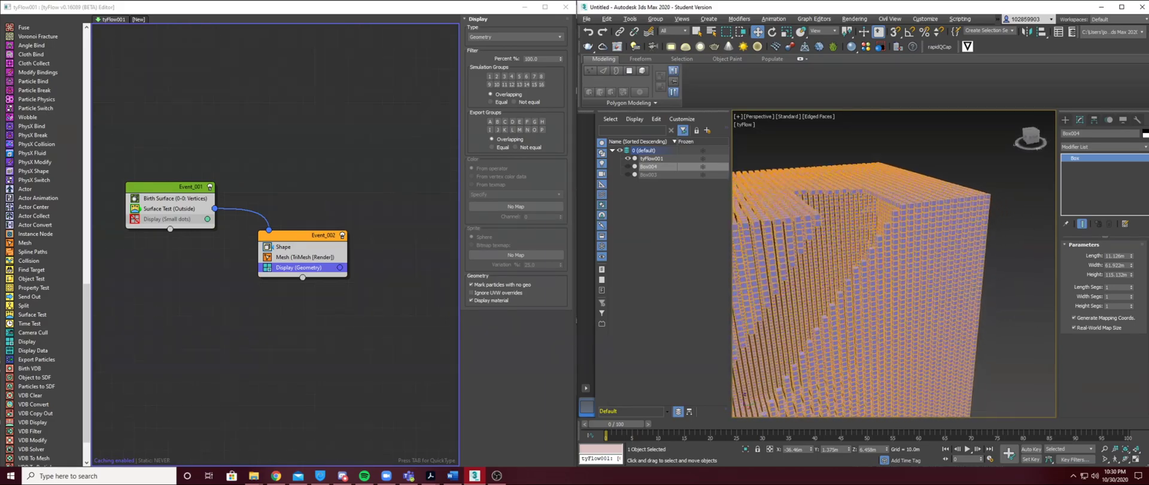
scroll(891, 281, down, 5)
scroll(893, 266, up, 2)
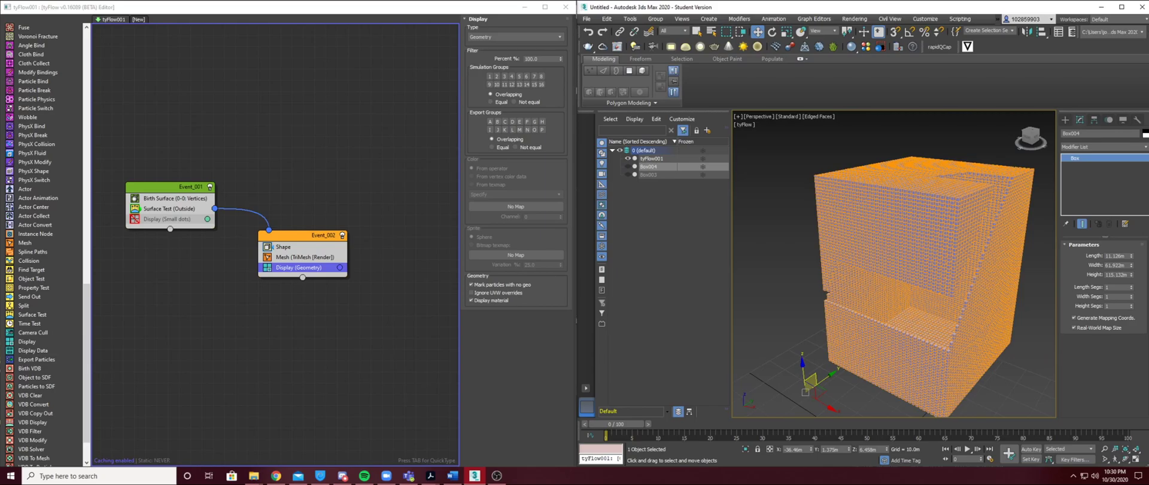
alt+middle_drag(862, 269, 951, 293)
scroll(894, 263, down, 5)
alt+middle_drag(894, 263, 933, 222)
scroll(922, 257, up, 6)
scroll(922, 257, down, 3)
alt+middle_drag(921, 257, 838, 287)
middle_drag(957, 228, 970, 275)
Enable scaling in the Shape operator's size settings and set Scale to 150%
click(305, 258)
click(299, 267)
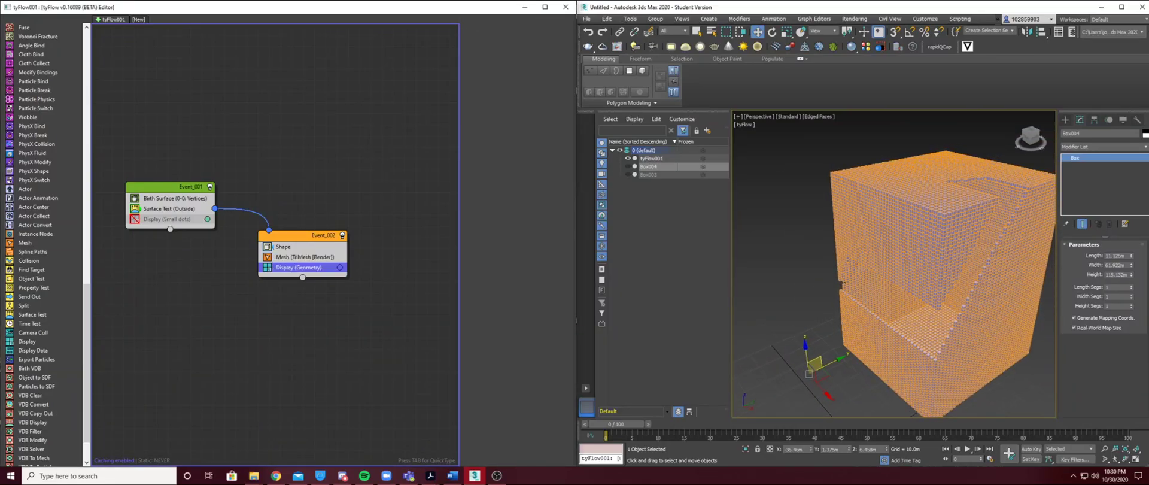
click(305, 257)
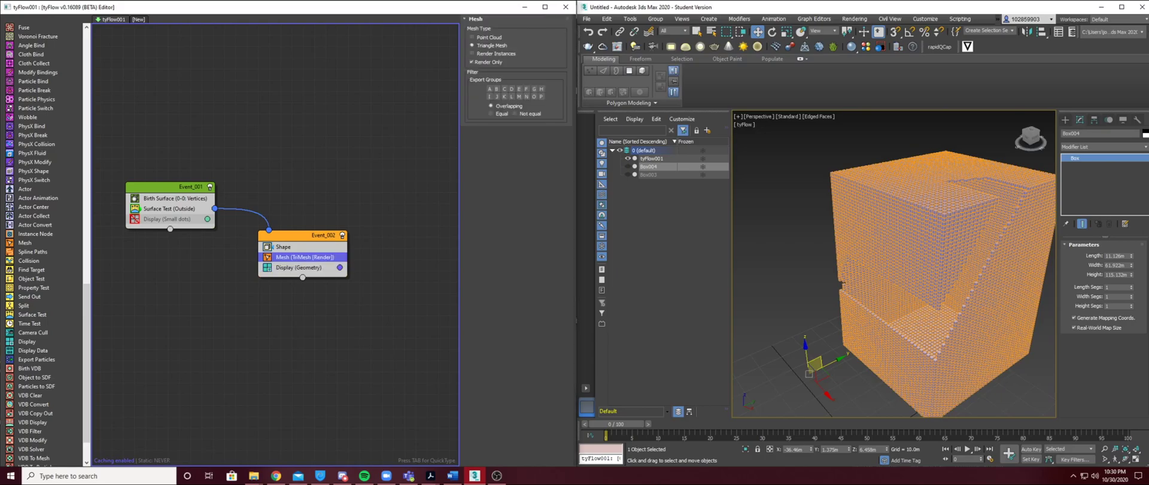
click(284, 247)
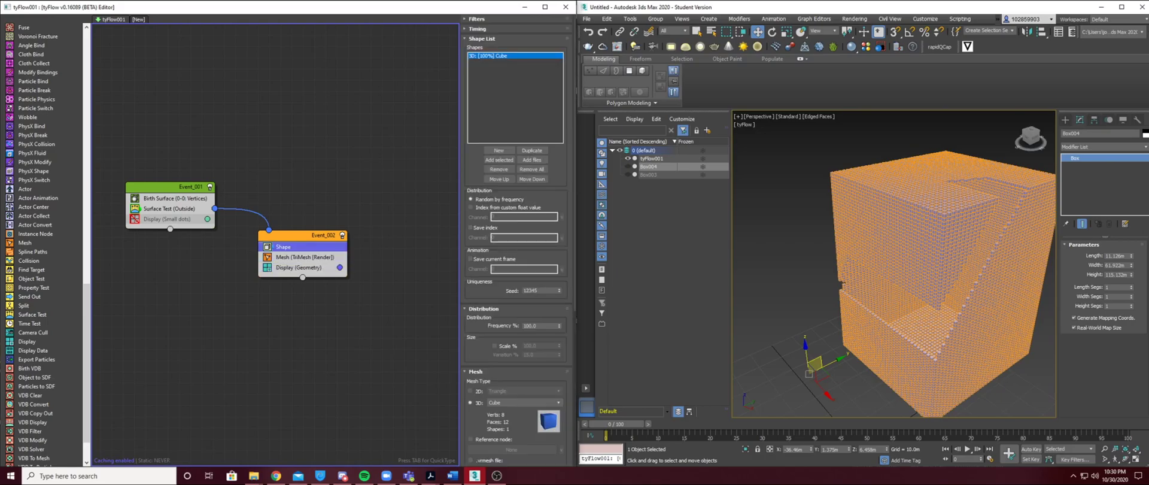
scroll(905, 278, up, 5)
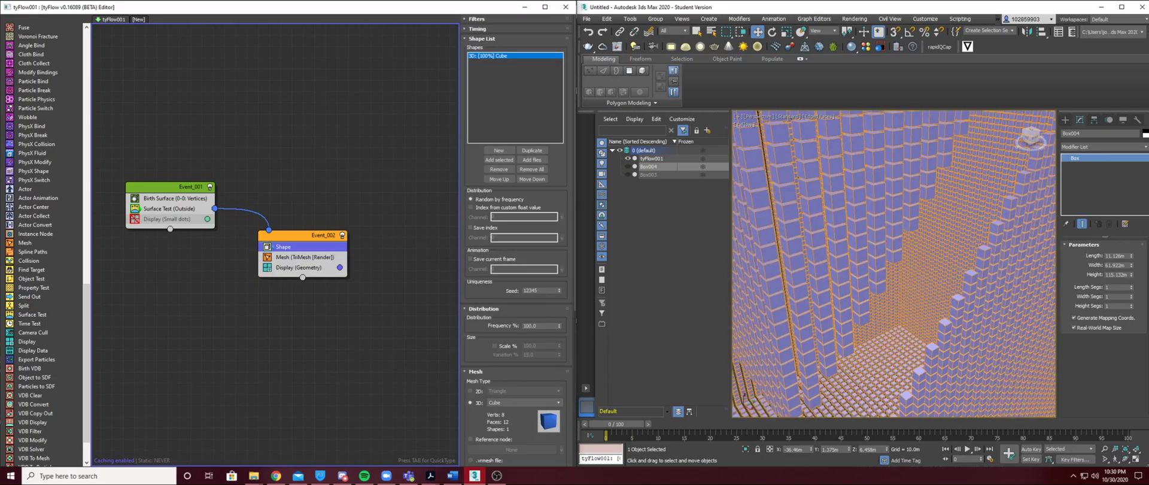
scroll(515, 239, down, 3)
click(495, 265)
double_click(531, 265)
text(105)
key(Return)
text(150)
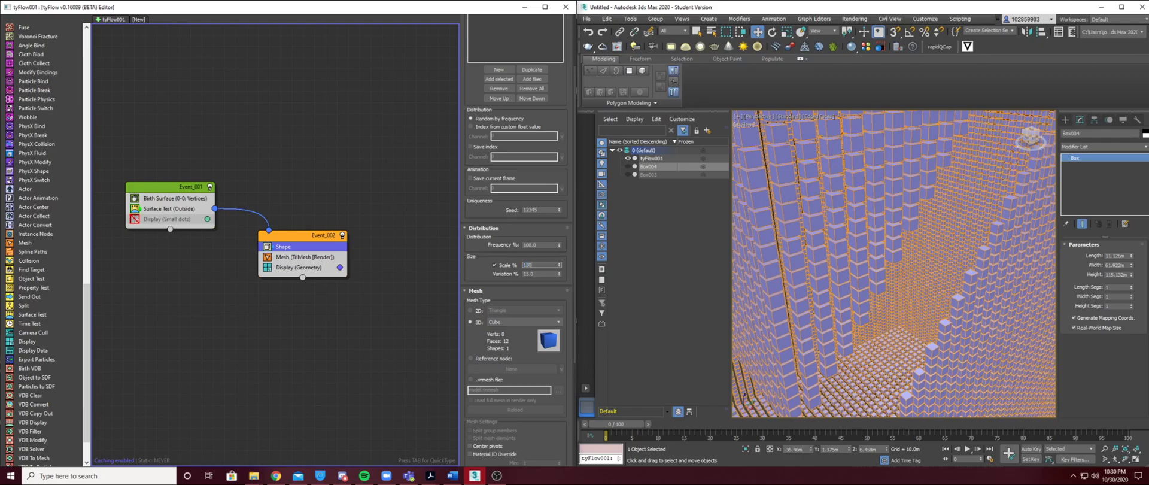
key(Return)
Set the Shape operator's size Variation to 0%
key(Tab)
text(0)
key(Return)
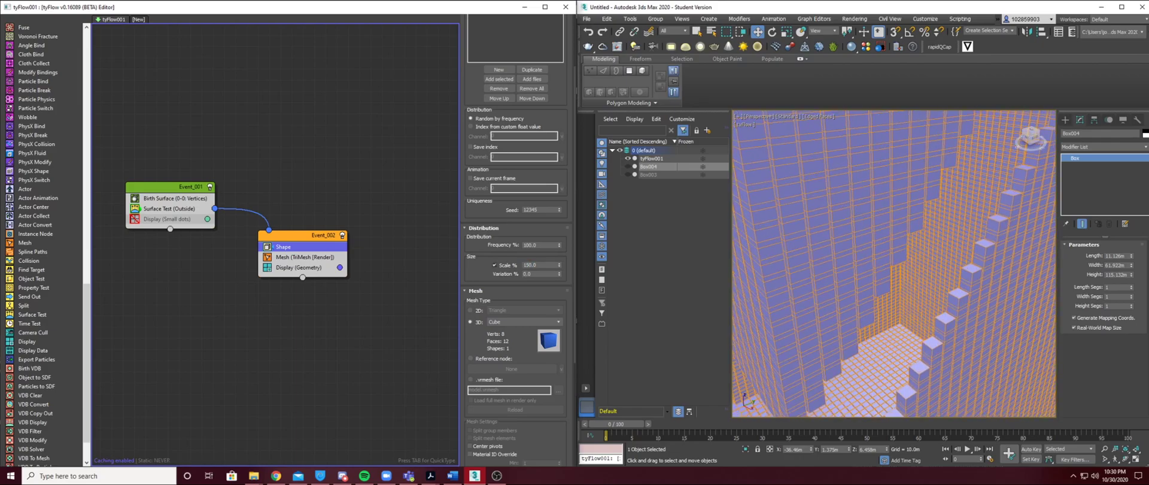
Set the cube shape's Scale to 120%
double_click(530, 265)
text(120)
key(Return)
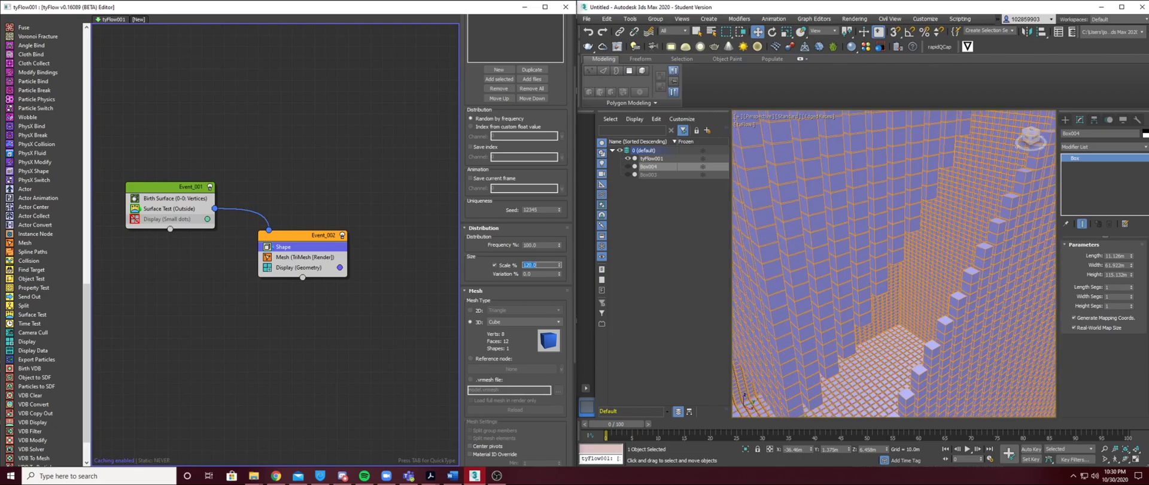
Check the gaps between the cubes, set the shape's Scale to 130%, and deselect the slab
alt+middle_drag(909, 287, 867, 248)
scroll(893, 263, up, 3)
double_click(534, 265)
text(130)
key(Return)
scroll(837, 263, down, 6)
alt+middle_drag(837, 263, 913, 276)
click(784, 287)
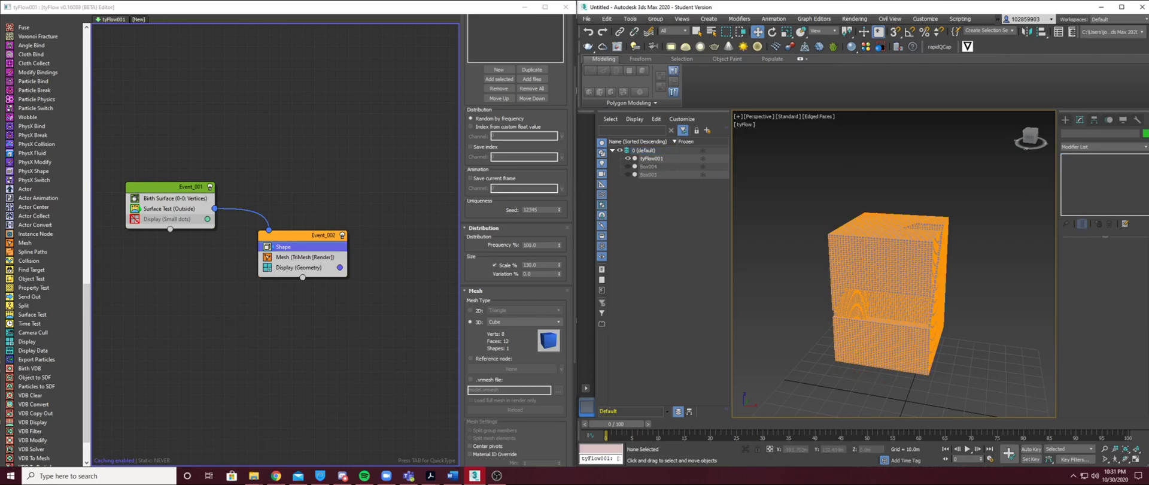
click(302, 335)
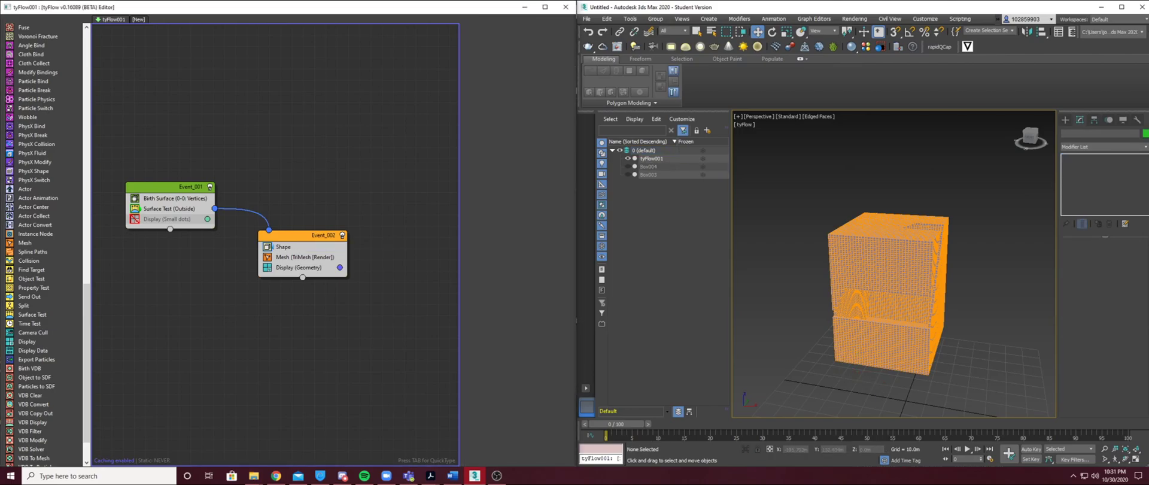
scroll(48, 244, down, 2)
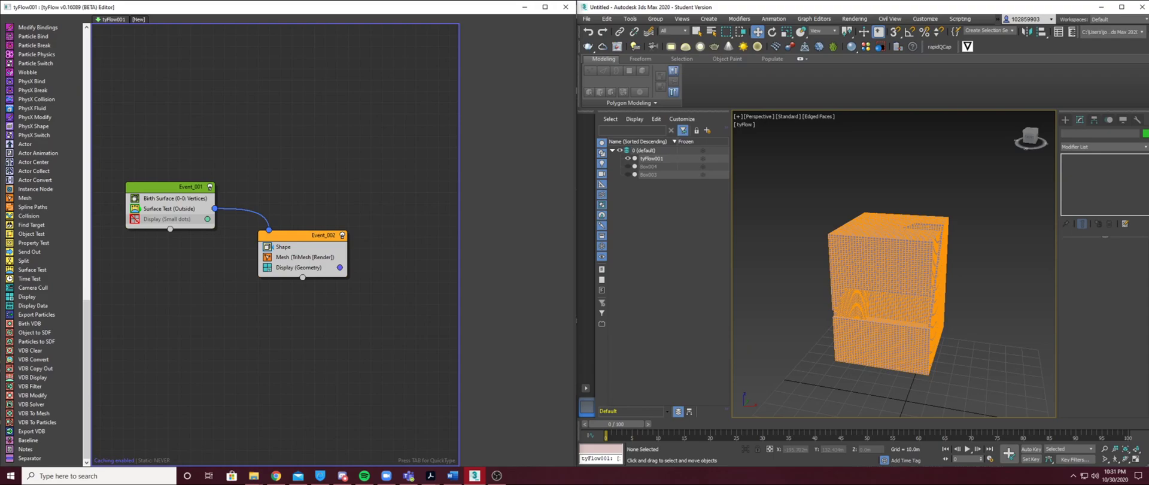
Add an Export Particles operator as a separate event below the event containing the Shape and Mesh operators
drag(37, 315, 324, 312)
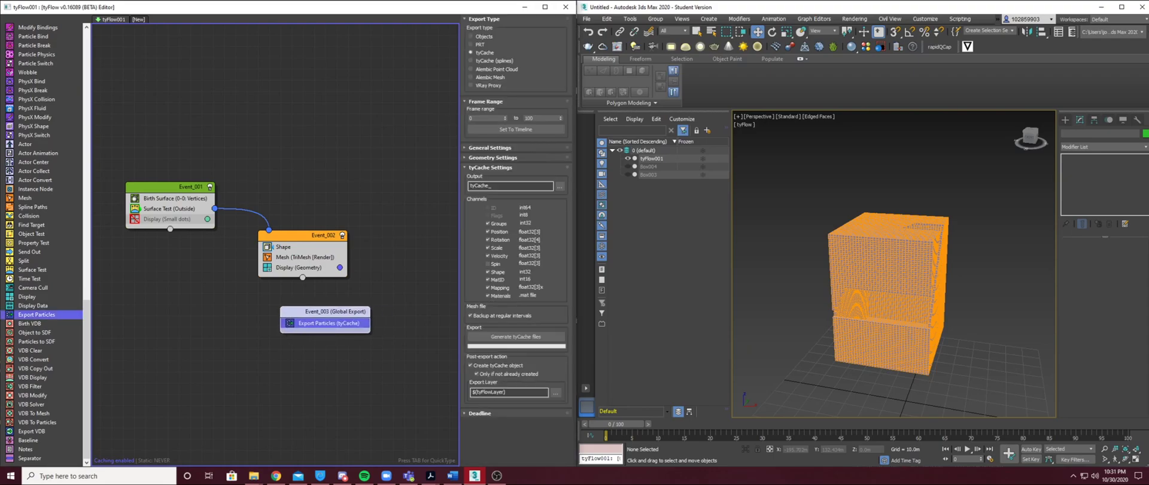
middle_drag(980, 218, 947, 213)
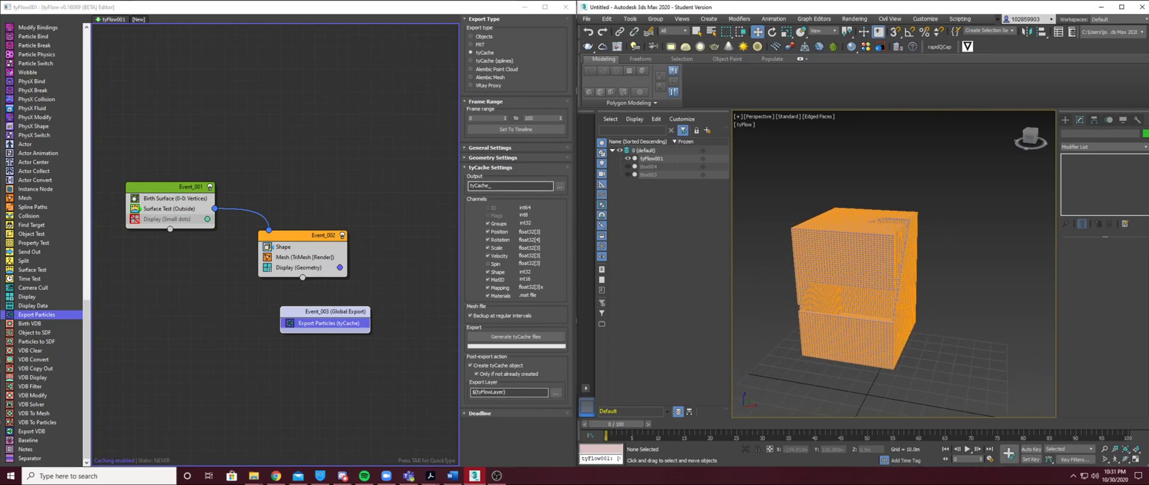
click(556, 393)
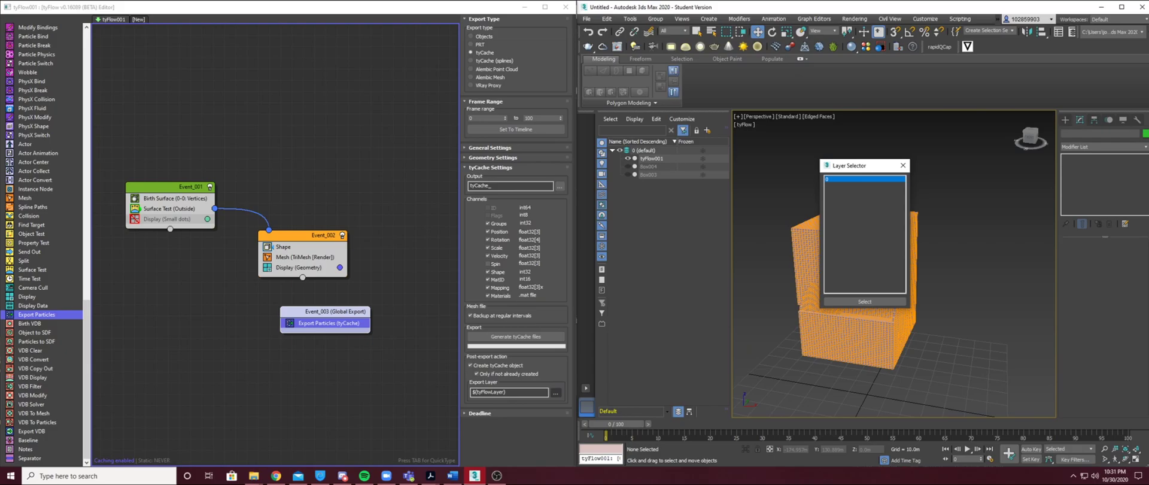
click(903, 166)
click(516, 337)
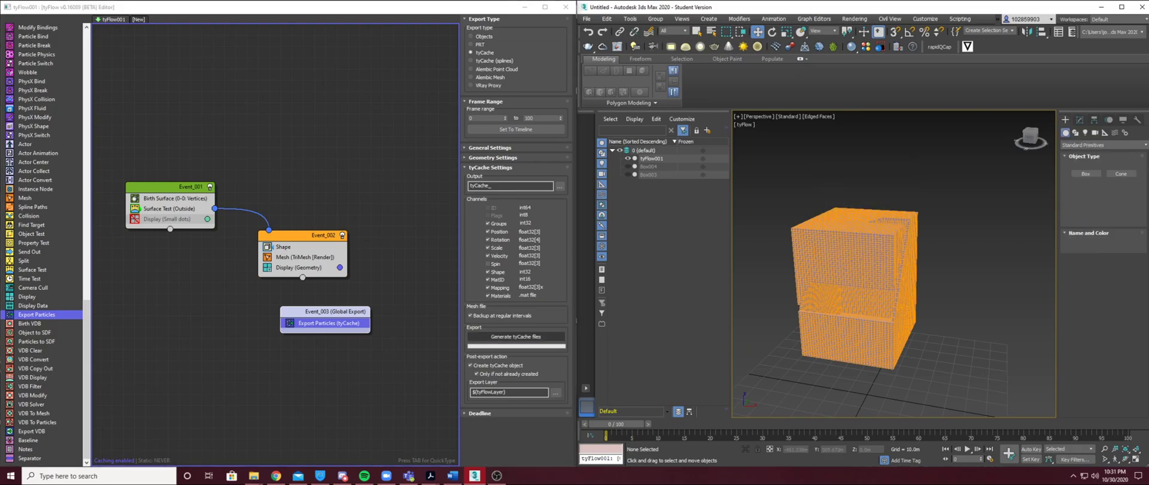
click(600, 271)
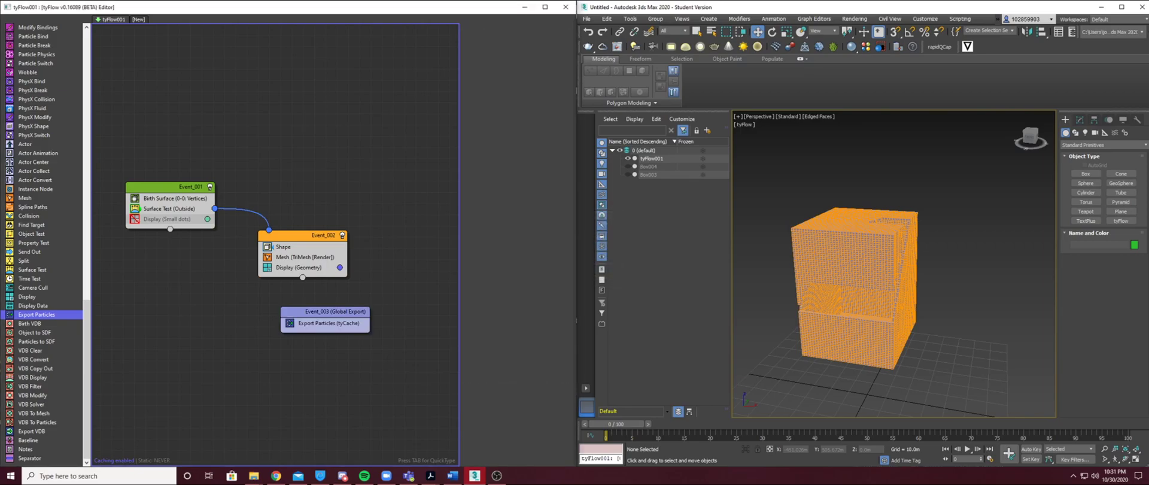
Set the Export Particles operator's export type to Objects
click(325, 312)
click(304, 257)
click(298, 267)
click(335, 311)
click(329, 323)
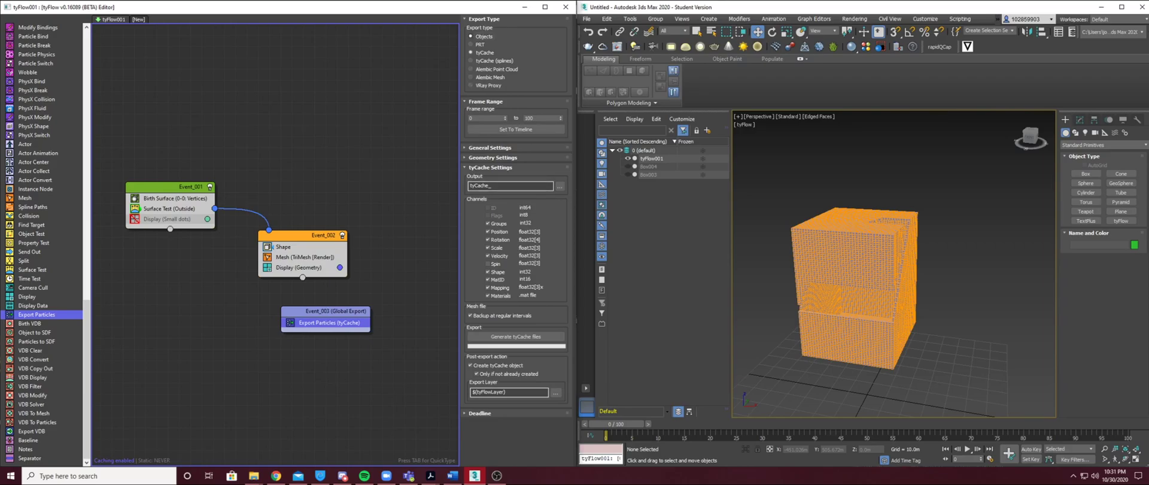
click(471, 36)
Set the export layer to Voxels and export the particles as mesh objects
scroll(516, 269, down, 1)
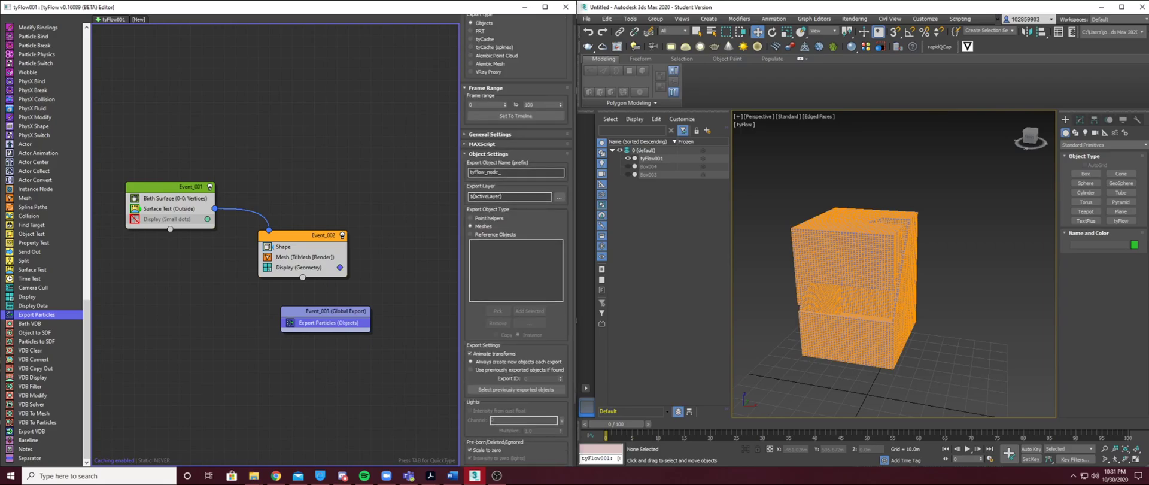
scroll(516, 269, down, 2)
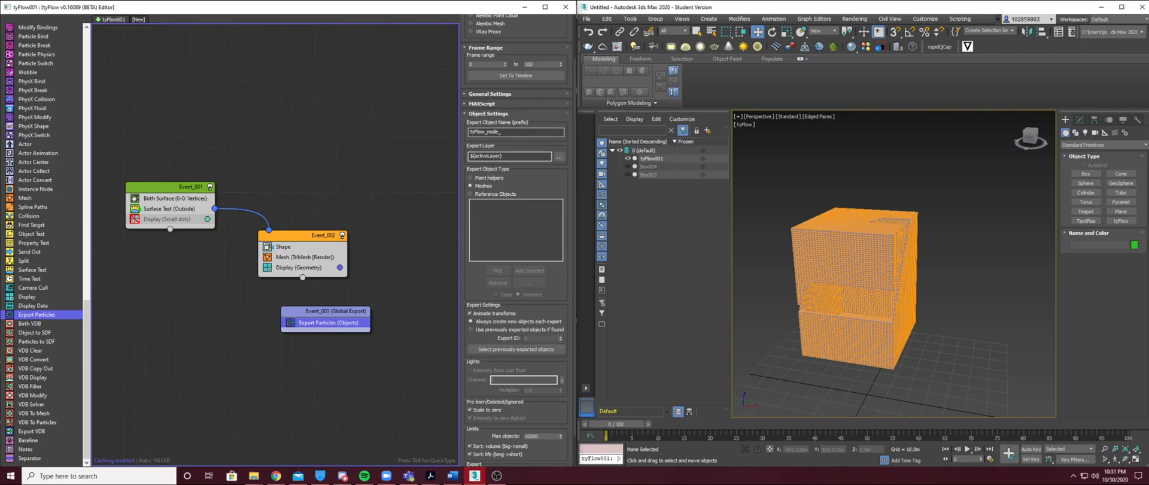
double_click(493, 156)
text(Voxels)
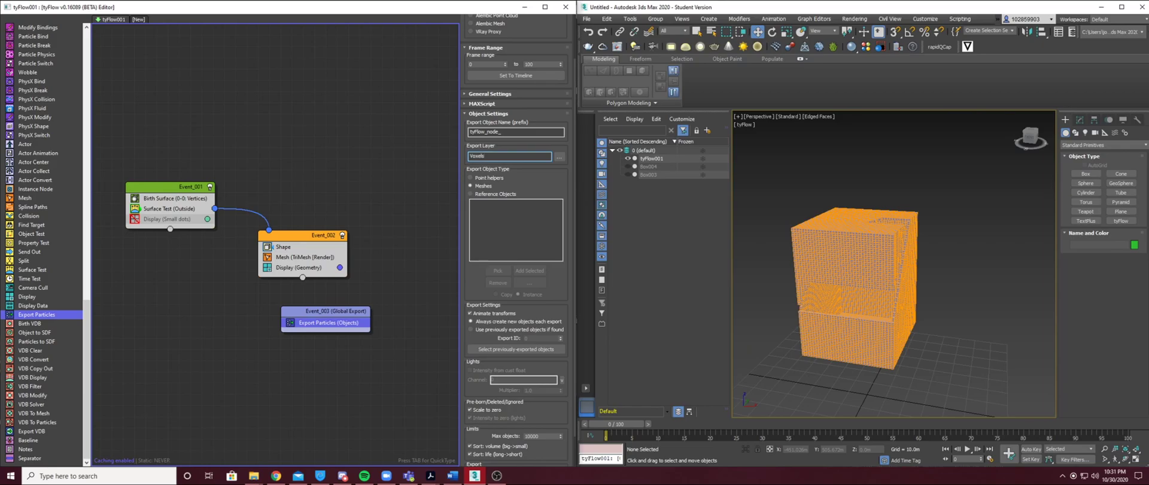
scroll(516, 313, down, 2)
click(515, 438)
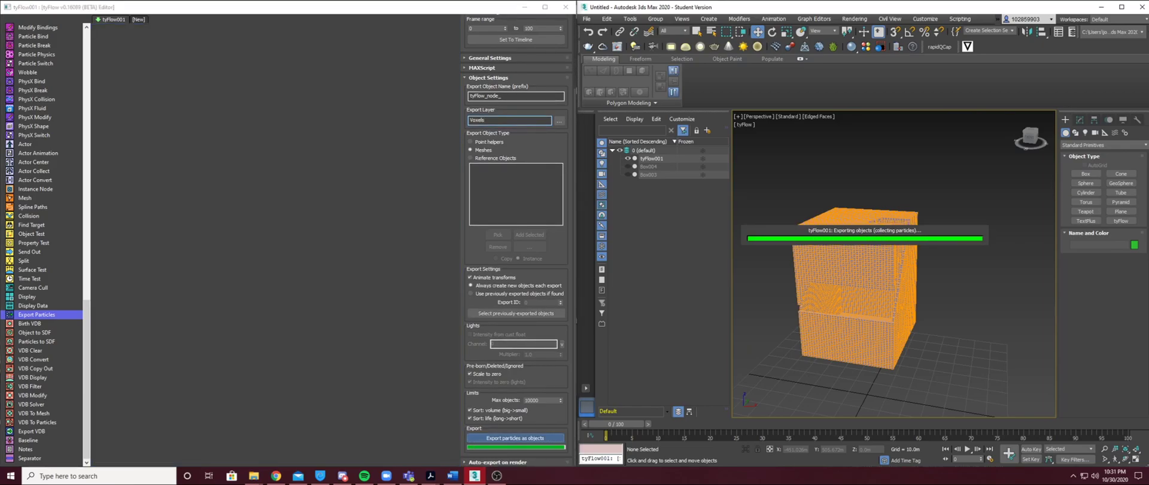
click(566, 265)
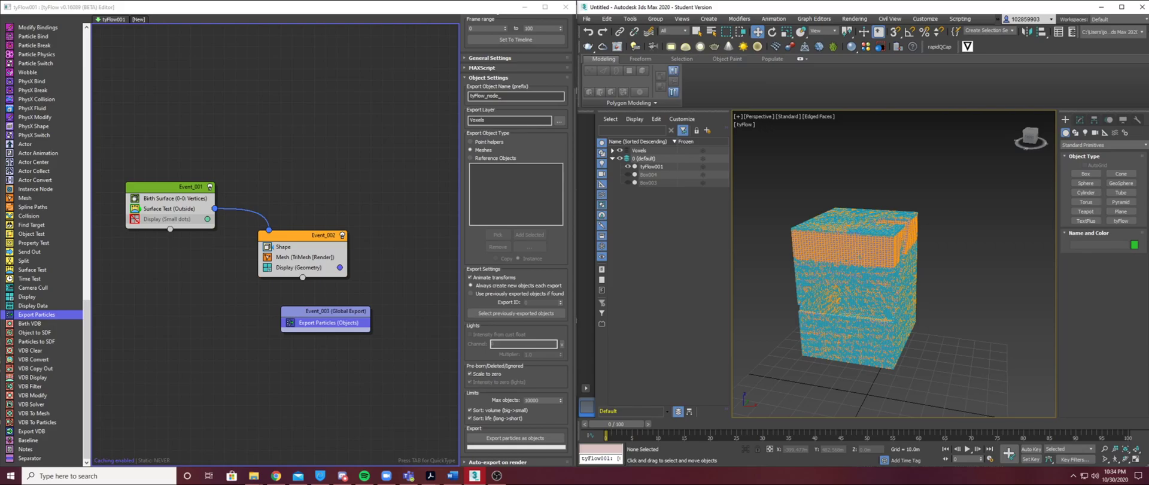
Hide the default layer holding the tyFlow object and source boxes, and collapse its contents
click(619, 158)
click(612, 159)
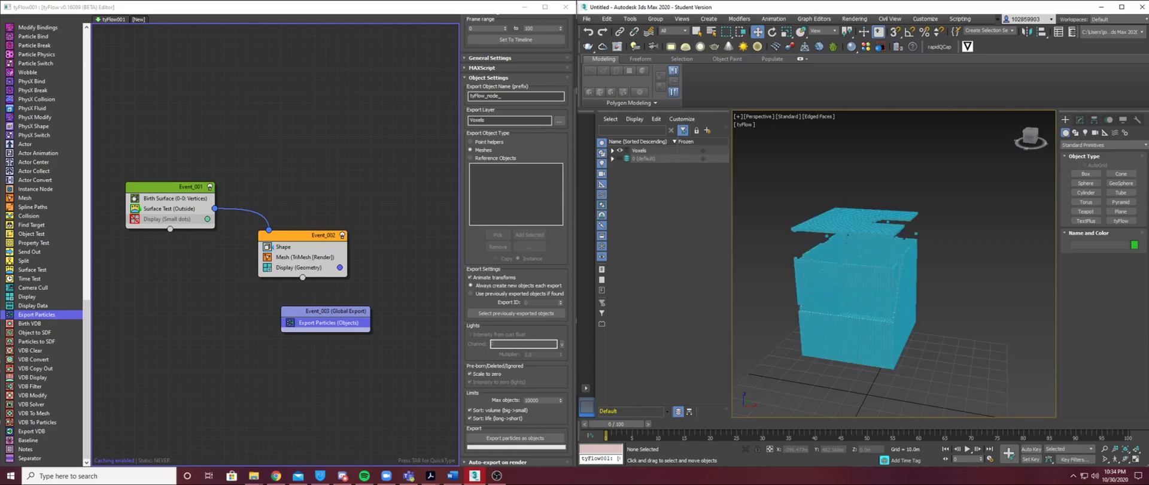
Review the exported nodes in the Voxels layer and the cube meshes near the top of the box, leaving the layer collapsed
click(612, 150)
scroll(802, 210, down, 2)
scroll(868, 256, up, 5)
middle_drag(868, 256, 884, 211)
scroll(877, 249, down, 4)
scroll(900, 267, up, 5)
scroll(920, 195, down, 3)
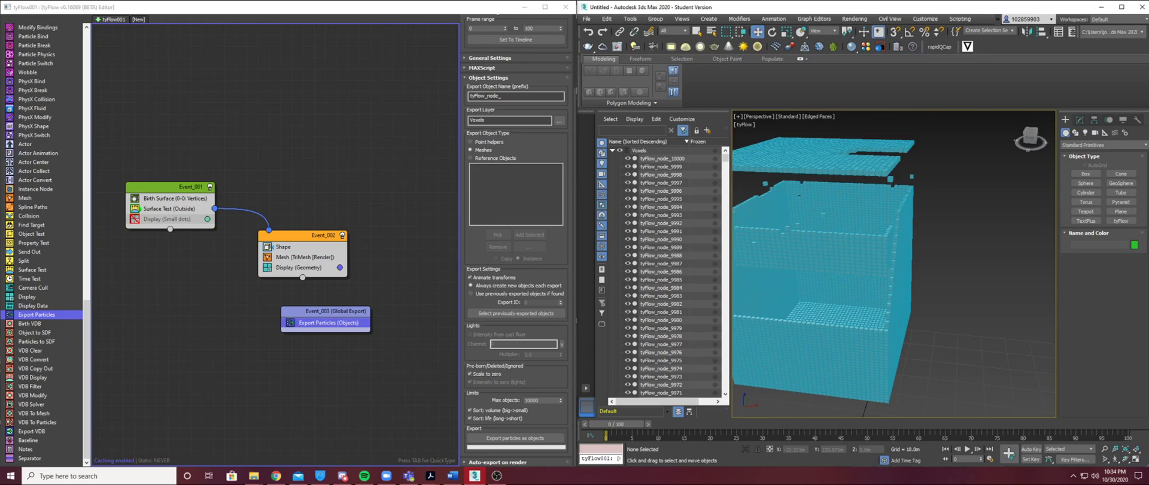
alt+middle_drag(877, 180, 885, 198)
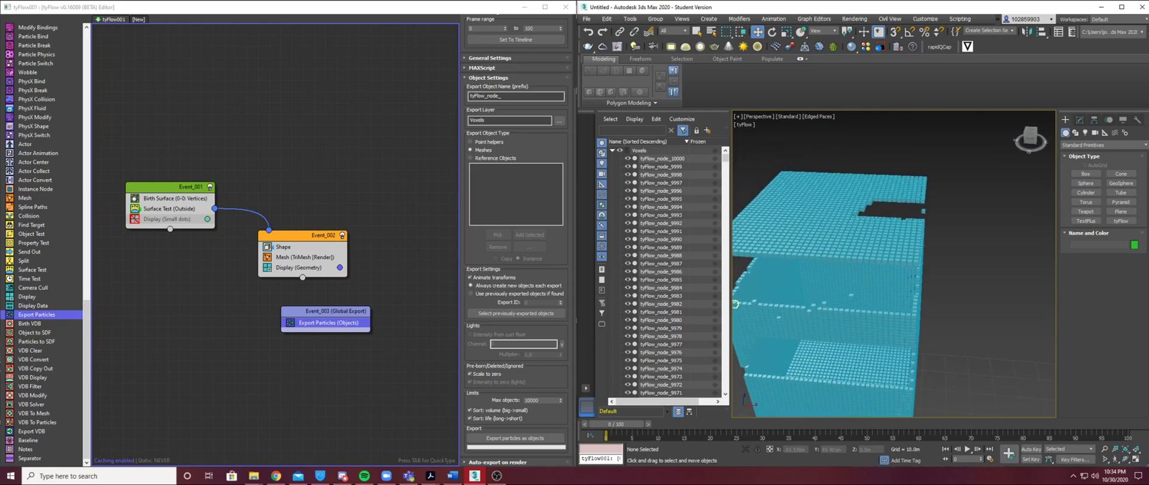
mouse_move(725, 158)
mouse_down()
mouse_move(725, 388)
mouse_move(725, 157)
mouse_up()
click(612, 150)
Examine the exported cube shell from several angles and distances for gaps and missing cubes
alt+middle_drag(771, 253, 834, 253)
scroll(925, 223, up, 3)
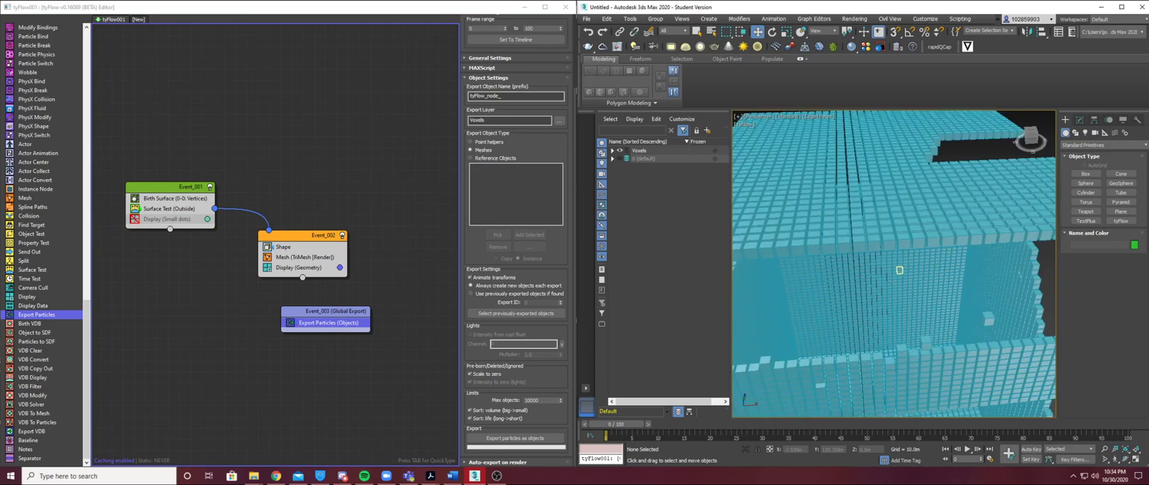
scroll(968, 269, down, 3)
alt+middle_drag(968, 269, 963, 230)
middle_drag(889, 155, 886, 226)
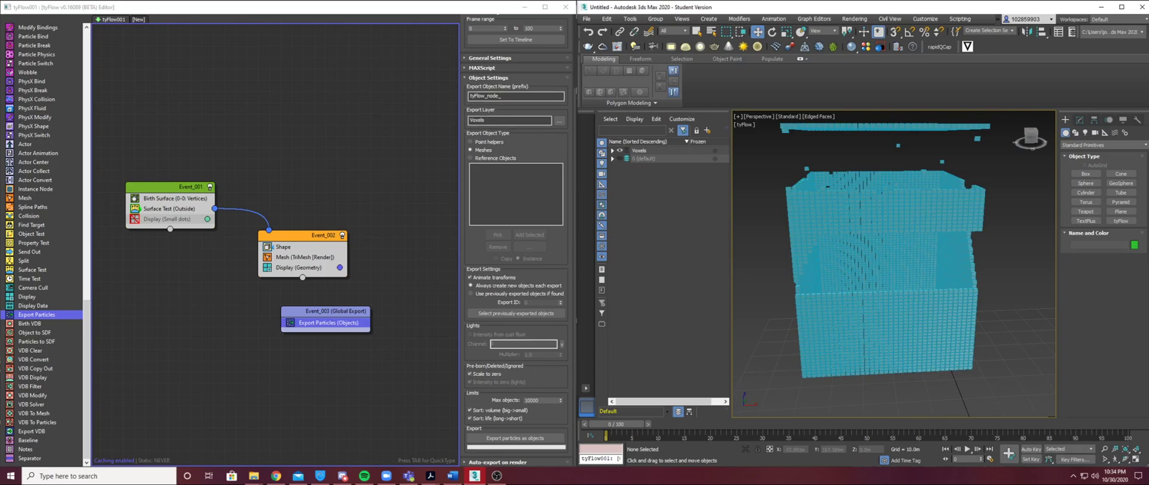
alt+middle_drag(825, 224, 894, 279)
scroll(926, 235, up, 2)
scroll(925, 226, down, 2)
scroll(877, 249, down, 3)
middle_drag(868, 208, 901, 258)
scroll(902, 259, up, 2)
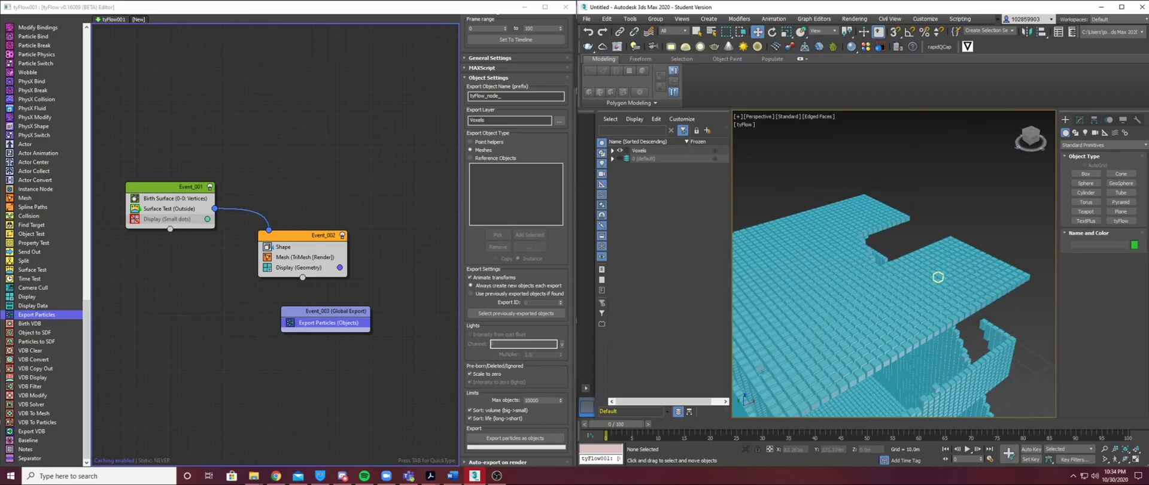
scroll(936, 274, down, 10)
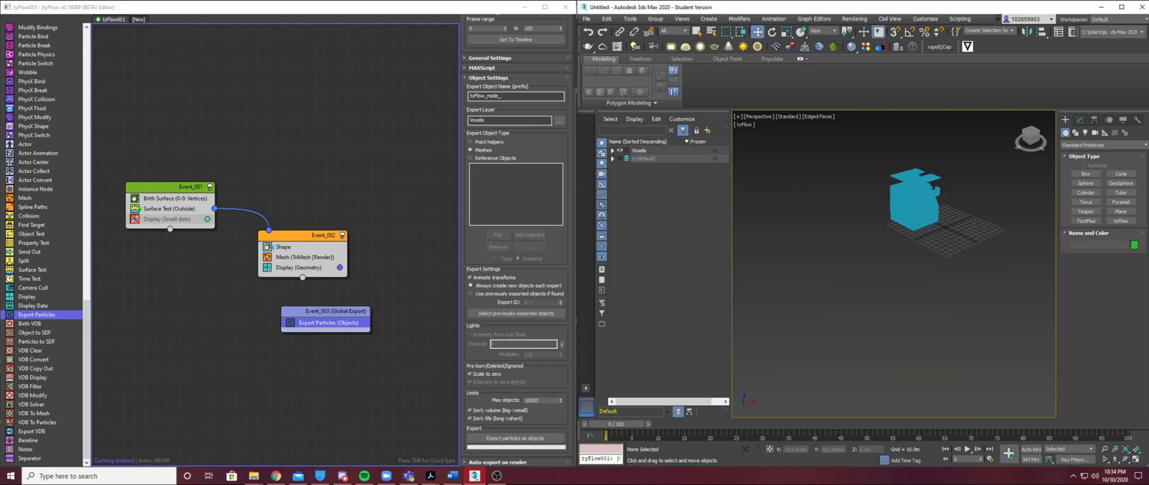